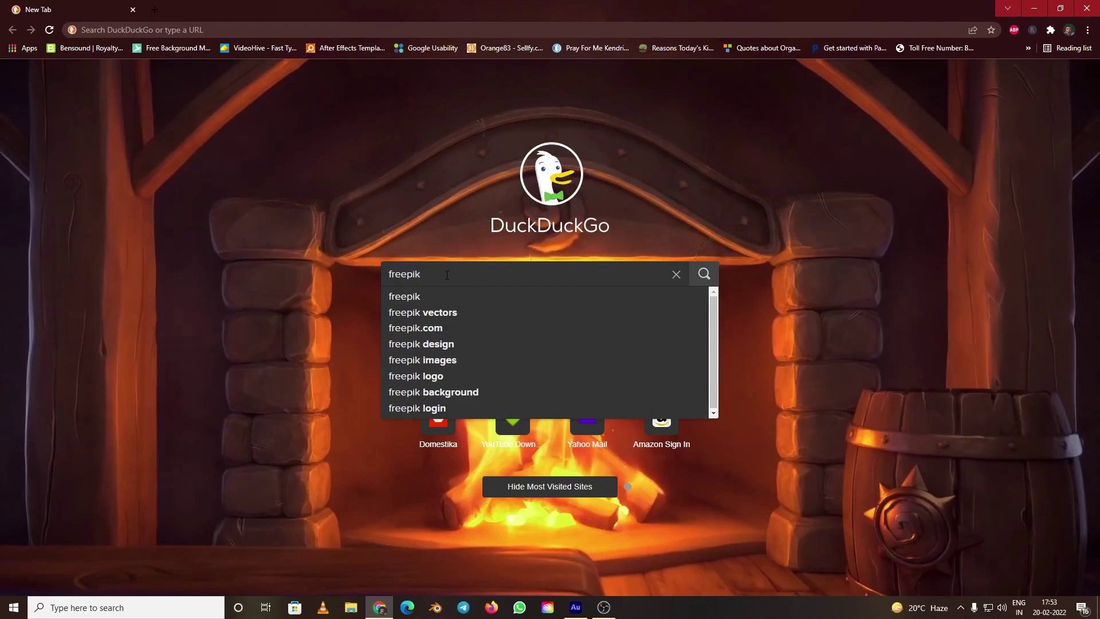
Choose the freepik.com suggestion in the DuckDuckGo search
{"action": "left_click", "coordinate": [414, 325]}
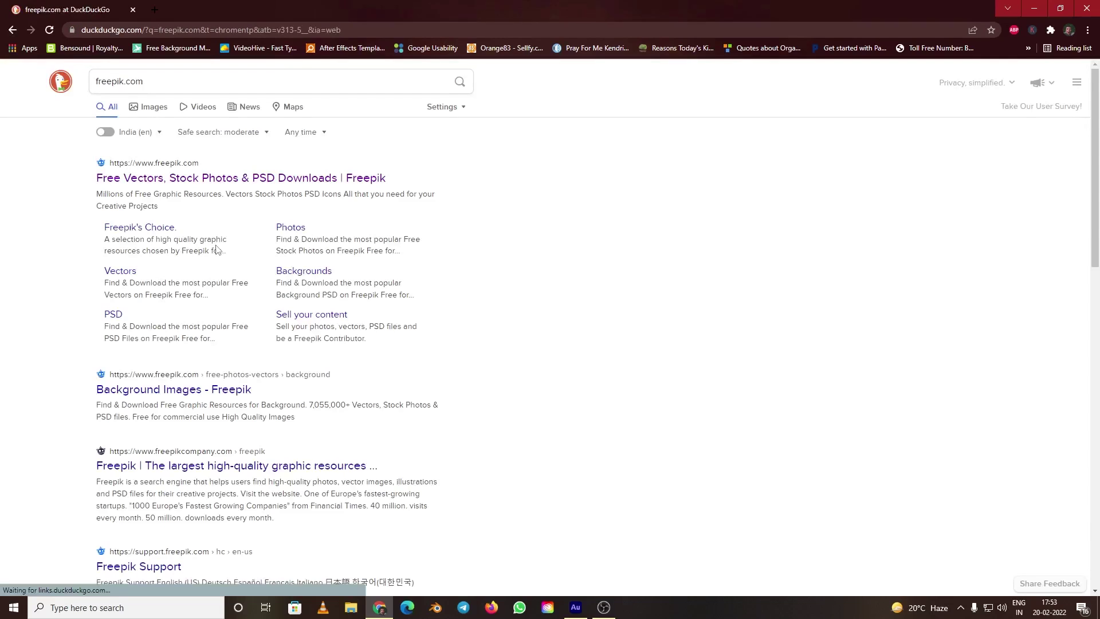
Go to the Freepik site and search for 'vinyl record mockup'
{"action": "left_click", "coordinate": [146, 182]}
{"action": "left_click", "coordinate": [447, 207]}
{"action": "type", "text": "vi"}
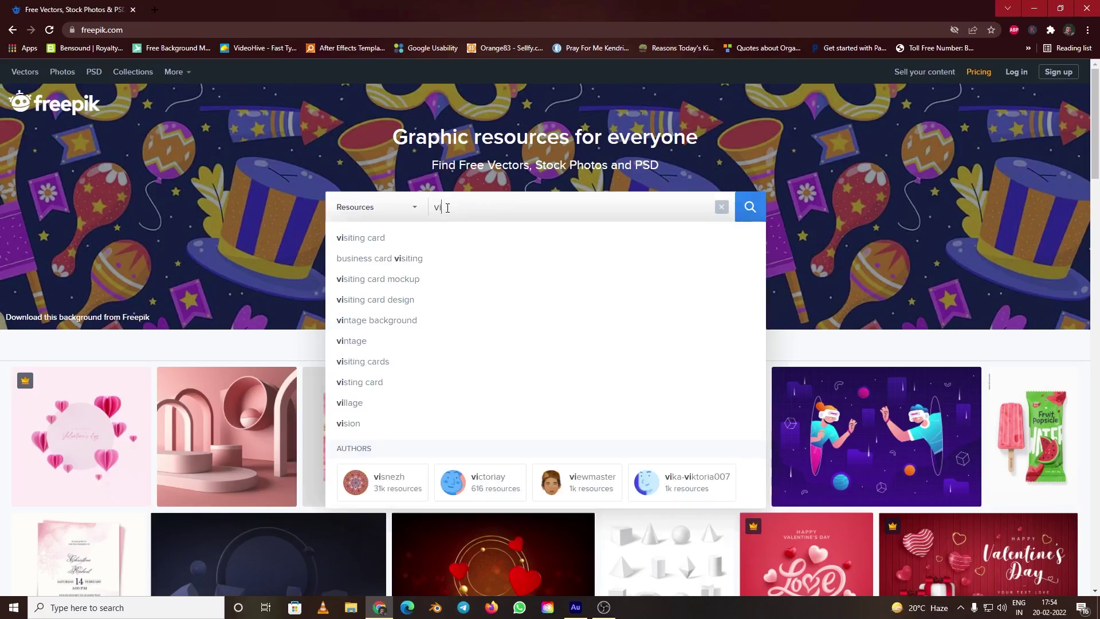
{"action": "type", "text": "nyl"}
{"action": "left_click", "coordinate": [407, 280]}
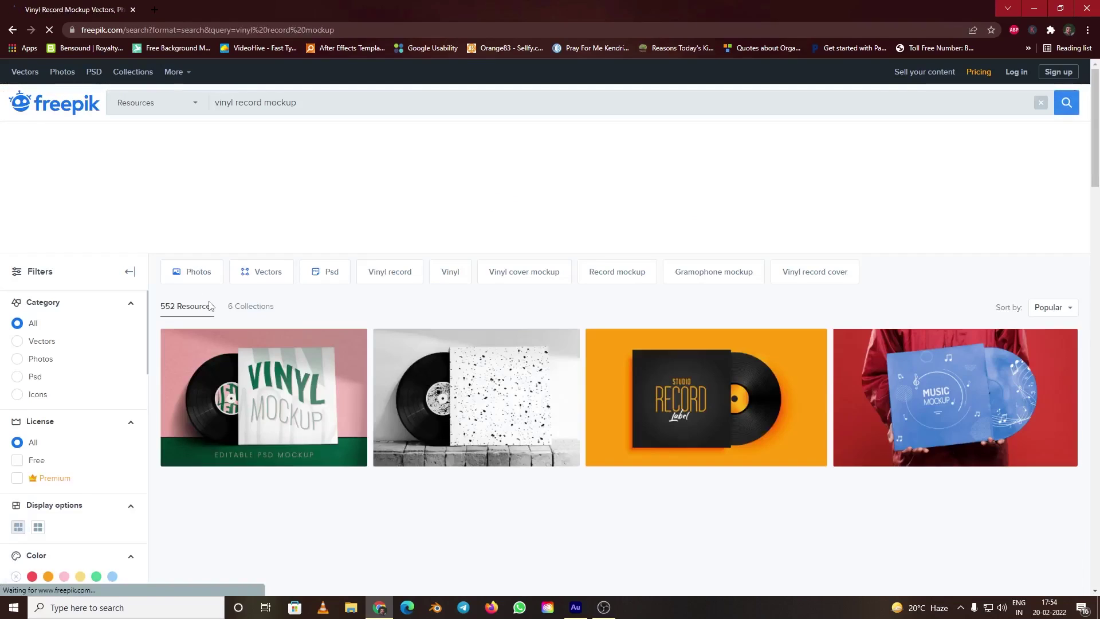
Browse the mockup results and filter them to Psd files
{"action": "scroll", "coordinate": [455, 458], "scroll_direction": "down", "scroll_amount": 3}
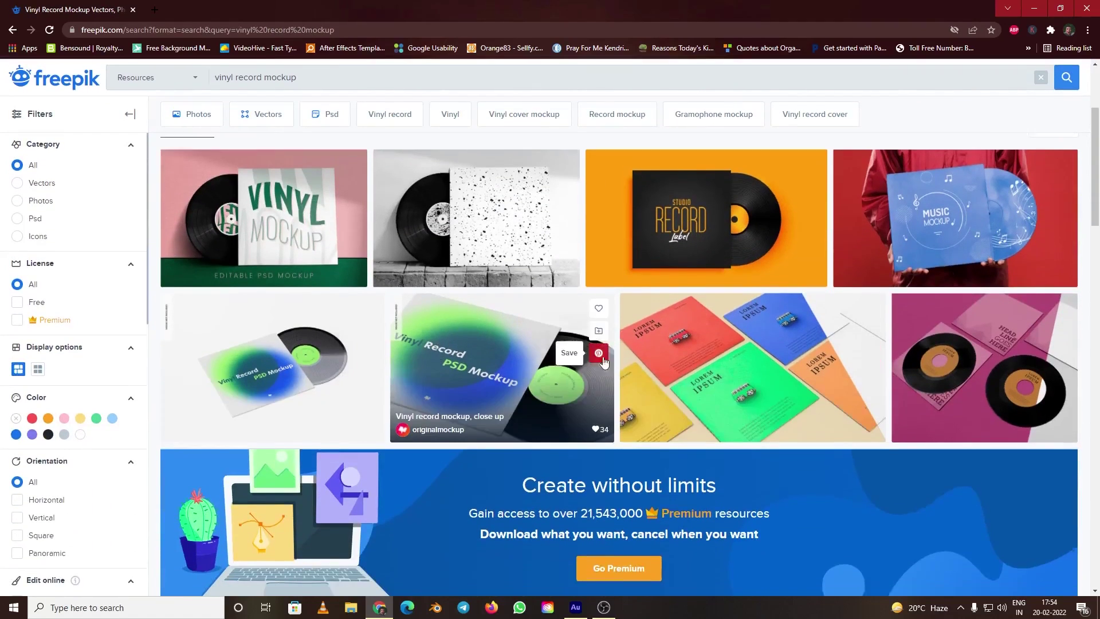
{"action": "scroll", "coordinate": [600, 362], "scroll_direction": "down", "scroll_amount": 4}
{"action": "scroll", "coordinate": [564, 321], "scroll_direction": "down", "scroll_amount": 2}
{"action": "scroll", "coordinate": [257, 342], "scroll_direction": "up", "scroll_amount": 2}
{"action": "scroll", "coordinate": [257, 343], "scroll_direction": "up", "scroll_amount": 4}
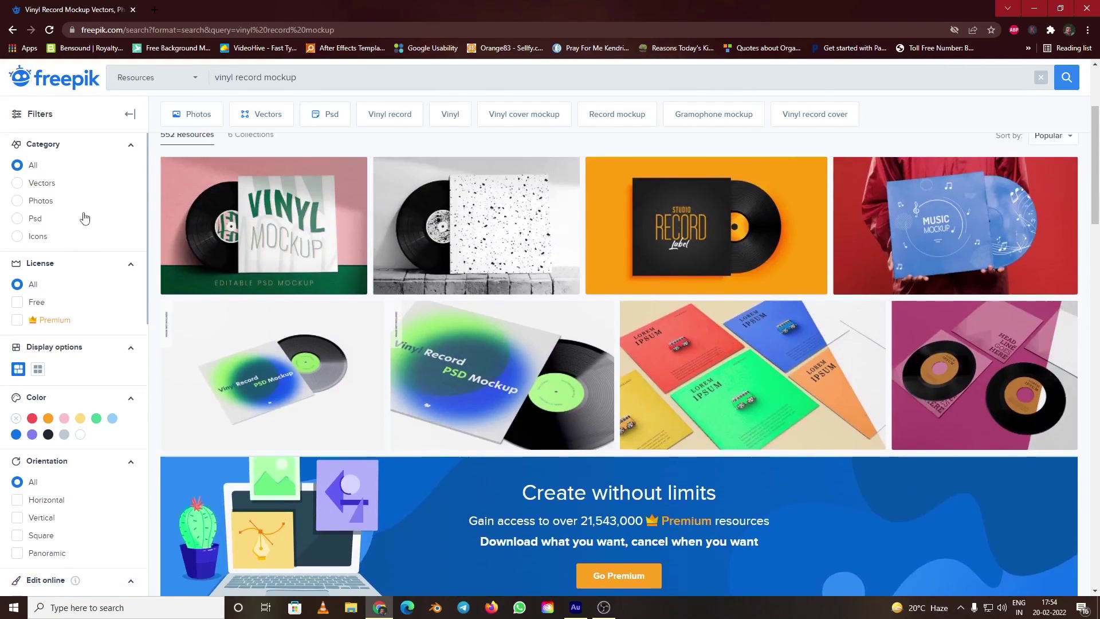
{"action": "scroll", "coordinate": [86, 216], "scroll_direction": "up", "scroll_amount": 3}
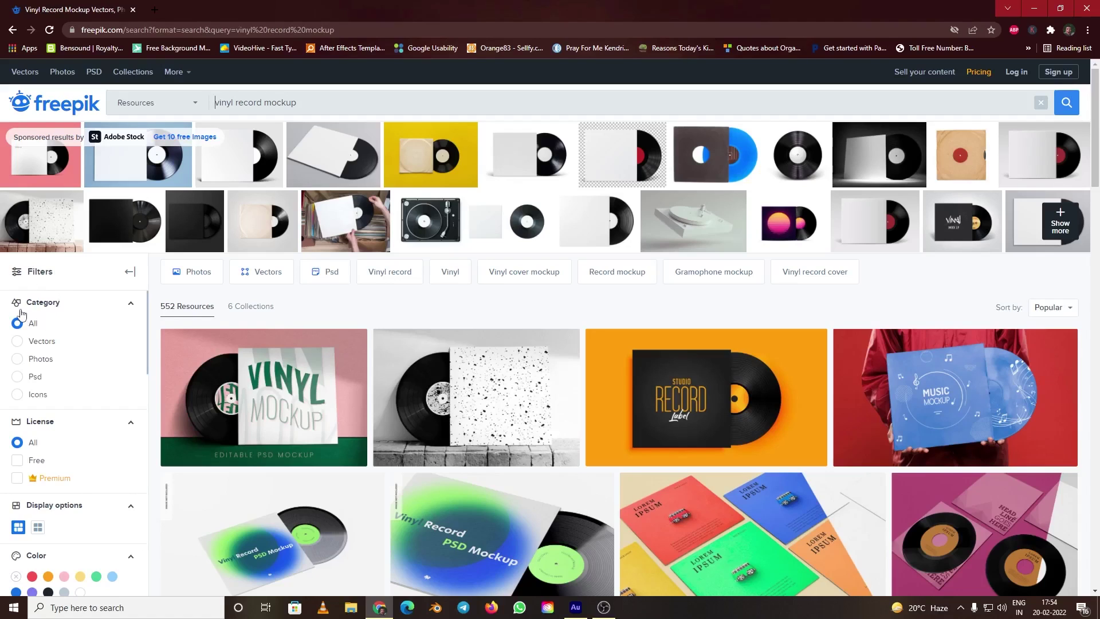
{"action": "left_click", "coordinate": [17, 376]}
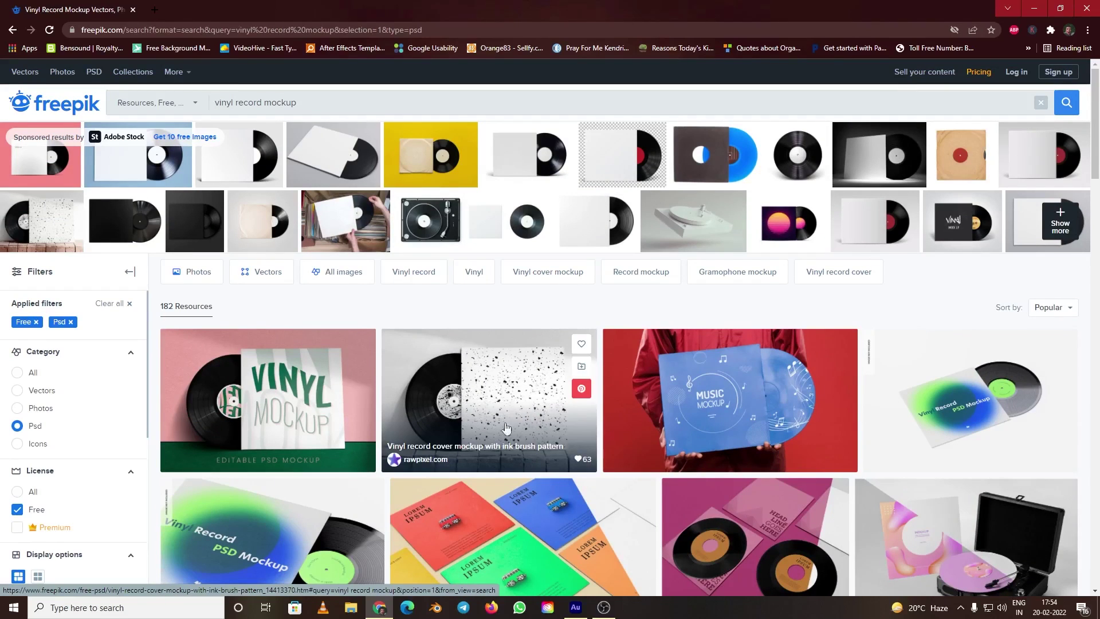
Free-download the ink brush pattern vinyl mockup, extract it, and open v900-414-sasi-03-mockup.psd
{"action": "left_click", "coordinate": [489, 400]}
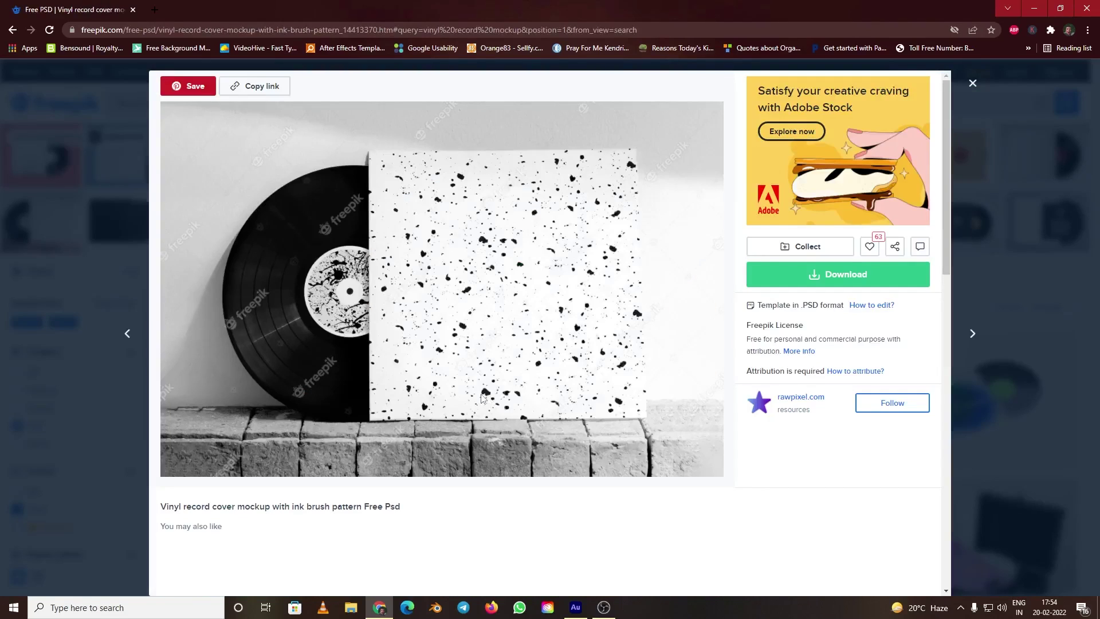
{"action": "left_click", "coordinate": [843, 277]}
{"action": "left_click", "coordinate": [842, 400]}
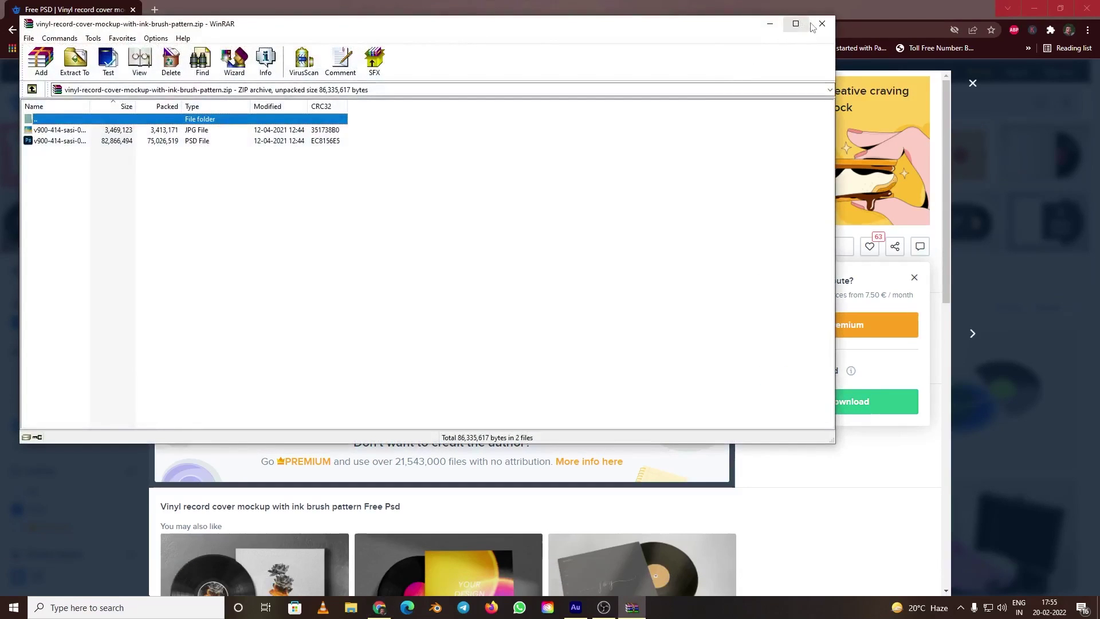
{"action": "left_click", "coordinate": [809, 21]}
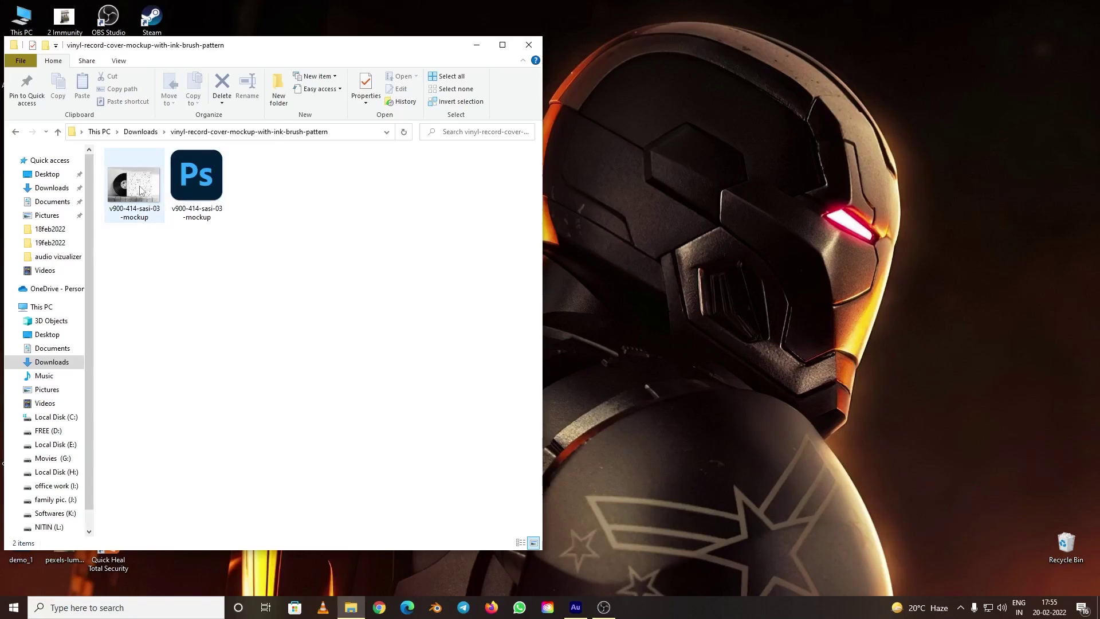
{"action": "double_click", "coordinate": [196, 179]}
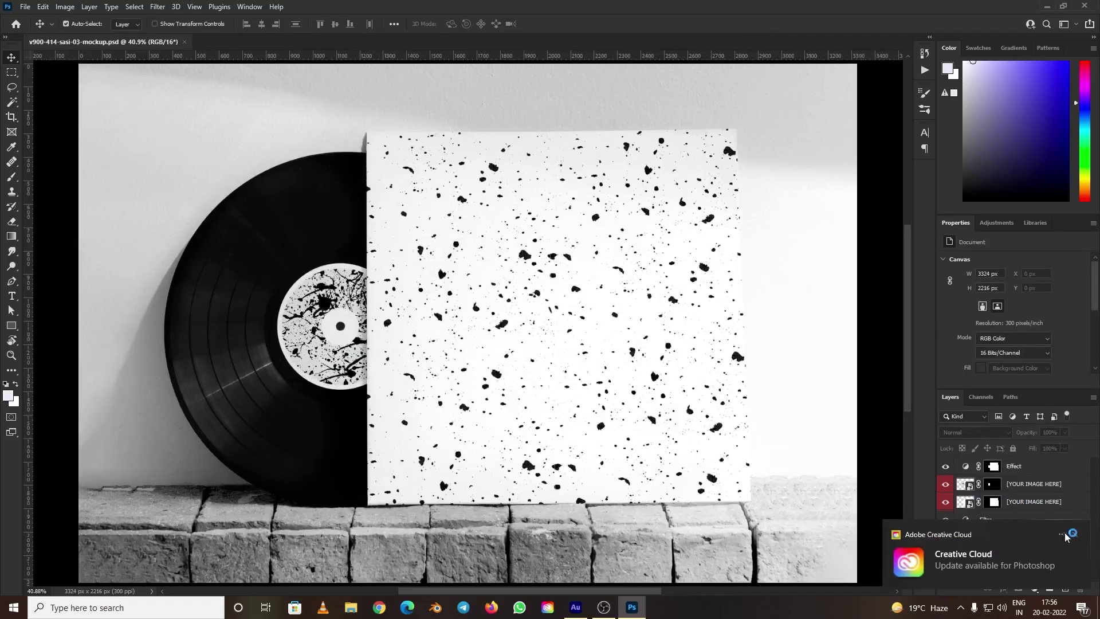
Dismiss the Creative Cloud notice and toggle the lower [YOUR IMAGE HERE] layer to find the splatter art
{"action": "left_click", "coordinate": [1074, 533]}
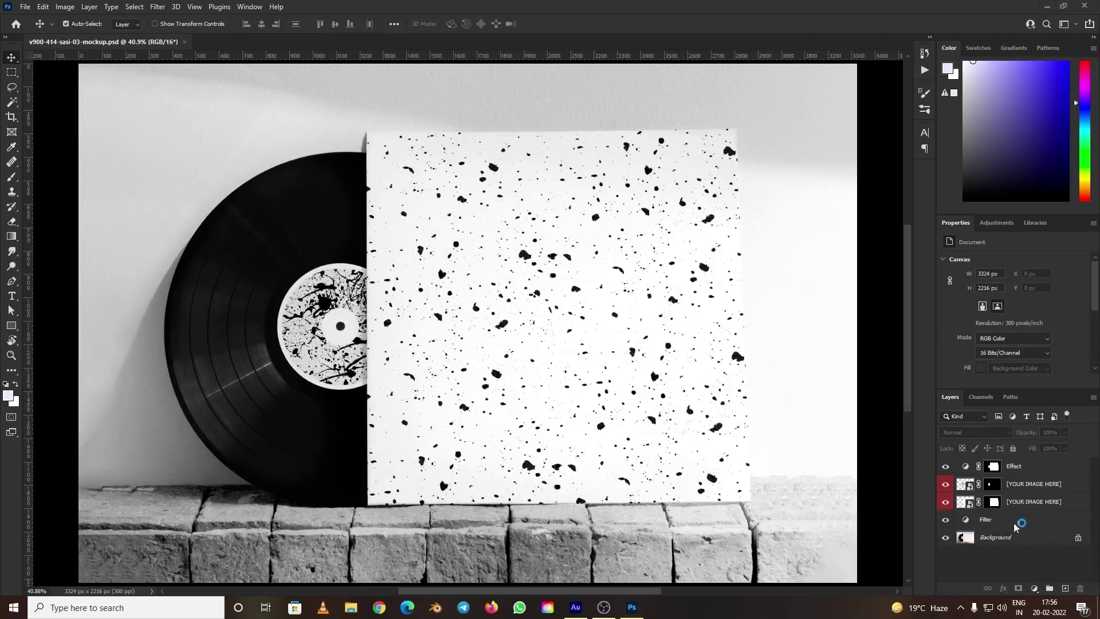
{"action": "left_click", "coordinate": [945, 503]}
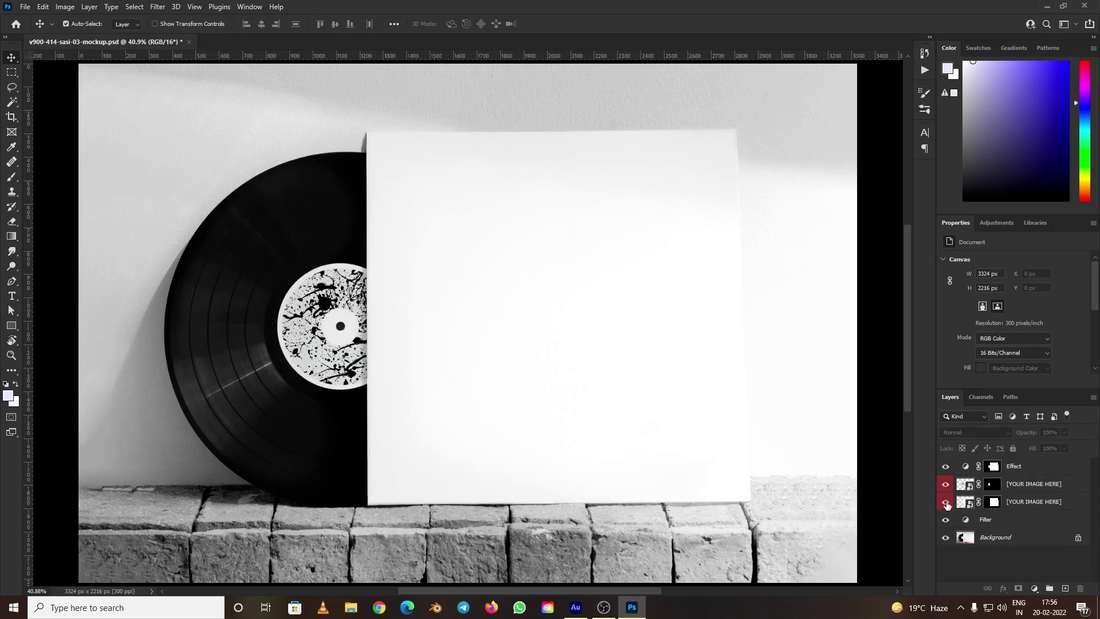
{"action": "left_click", "coordinate": [945, 502]}
{"action": "left_click", "coordinate": [945, 503]}
{"action": "left_click", "coordinate": [946, 502]}
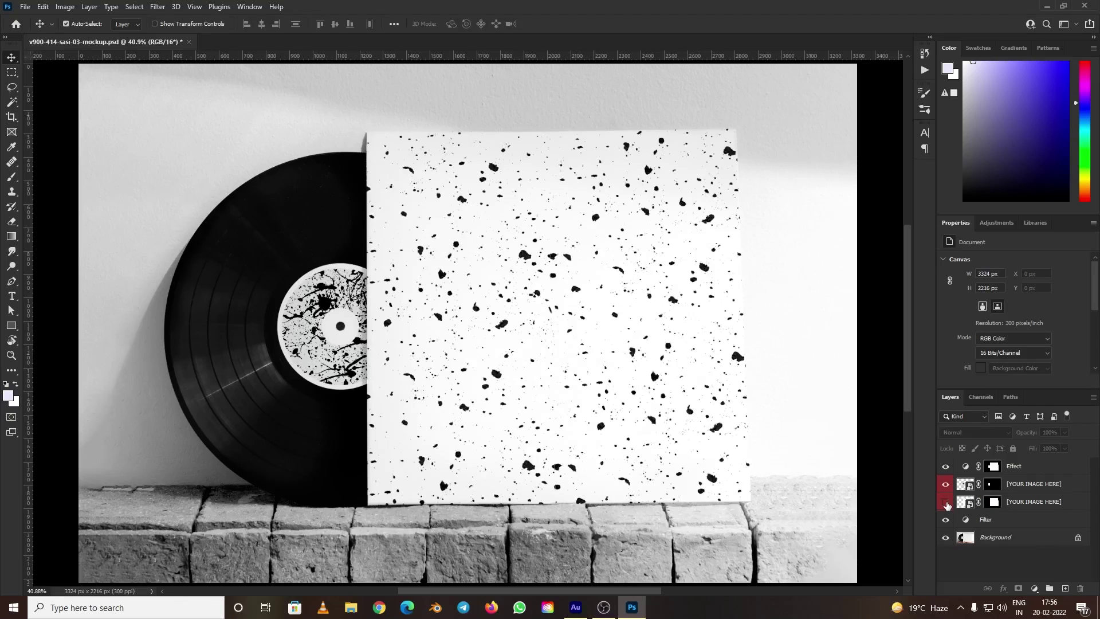
{"action": "left_click", "coordinate": [945, 502]}
{"action": "left_click", "coordinate": [945, 502]}
Place the JORDAN cover into the [YOUR IMAGE HERE] smart object and save it
{"action": "left_click", "coordinate": [967, 504]}
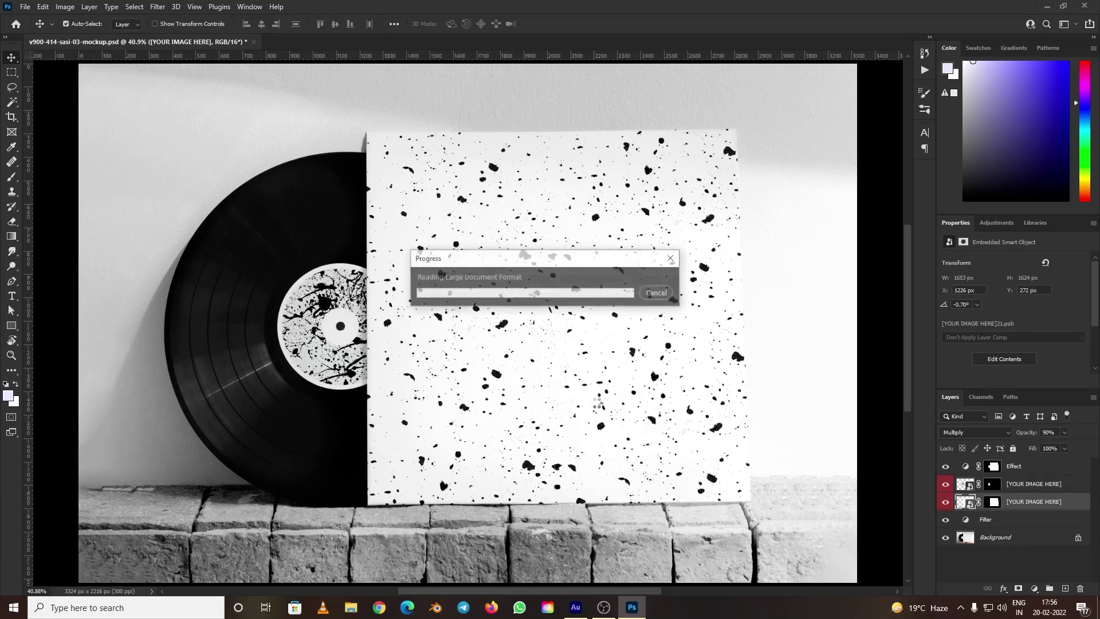
{"action": "key", "text": "alt+Tab"}
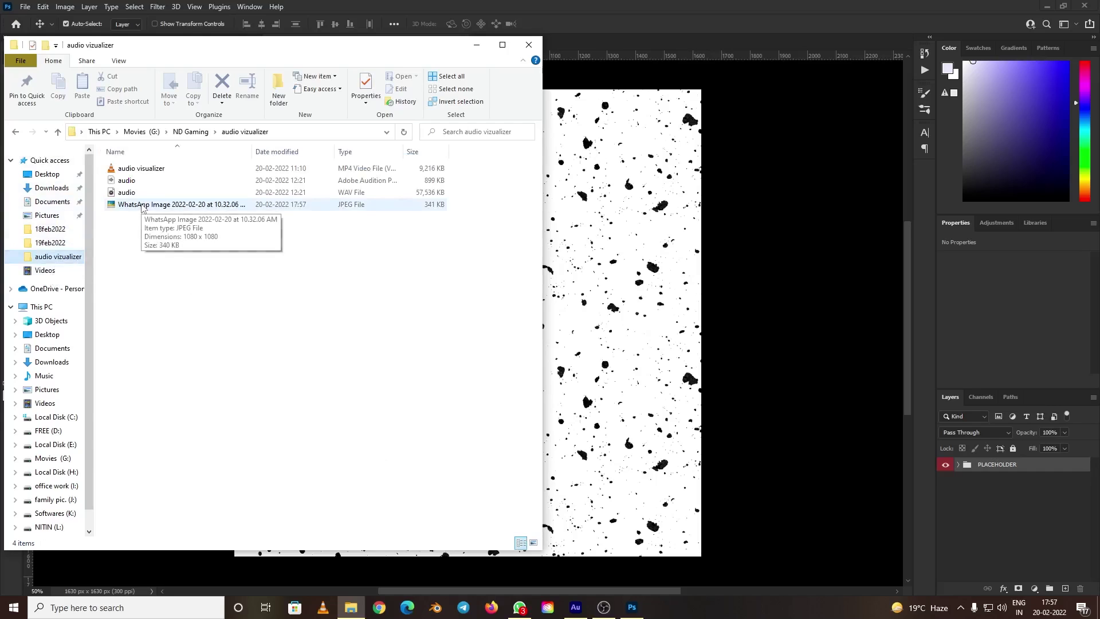
{"action": "left_click_drag", "start_coordinate": [134, 208], "coordinate": [616, 286]}
{"action": "key", "text": "Return"}
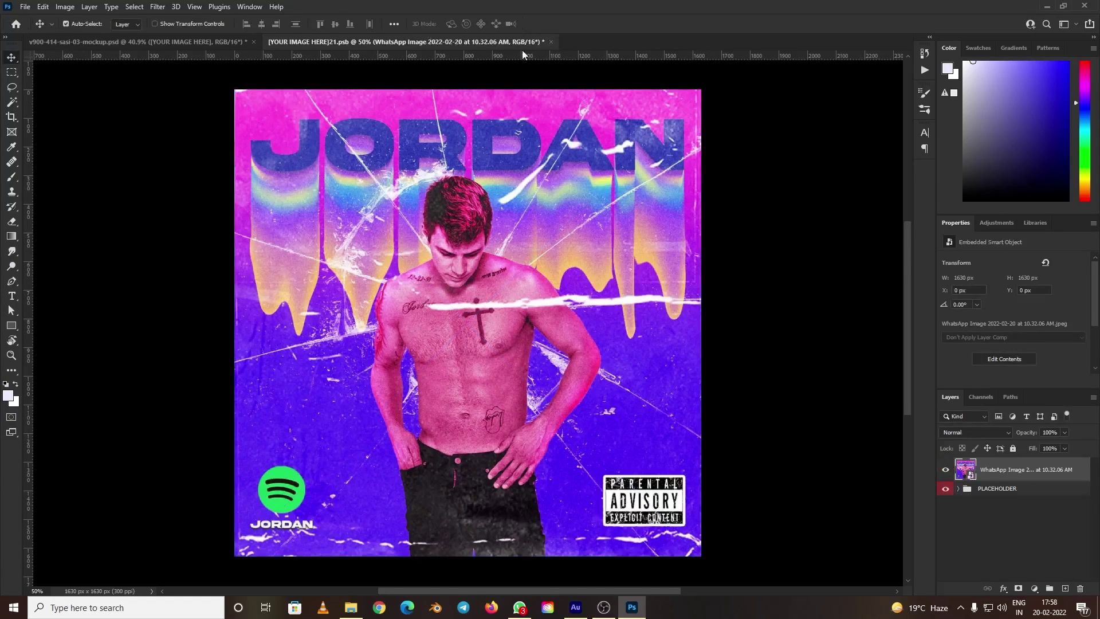
{"action": "left_click", "coordinate": [552, 43]}
{"action": "left_click", "coordinate": [513, 228]}
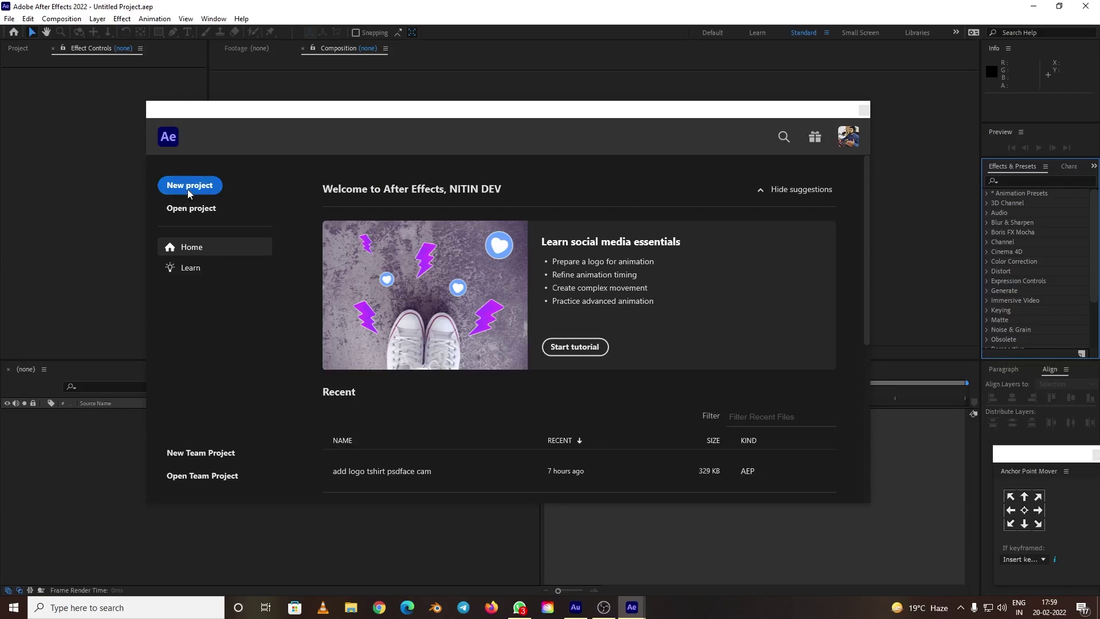
Start a new project and set up a 1920-wide composition named Audio Viz
{"action": "left_click", "coordinate": [188, 189]}
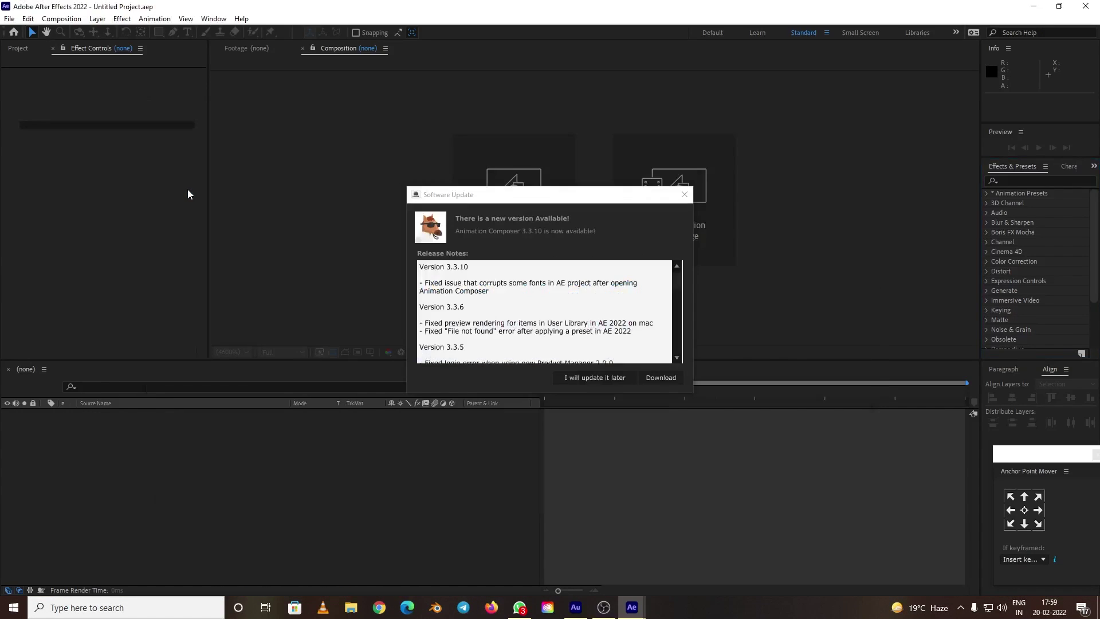
{"action": "left_click", "coordinate": [621, 376]}
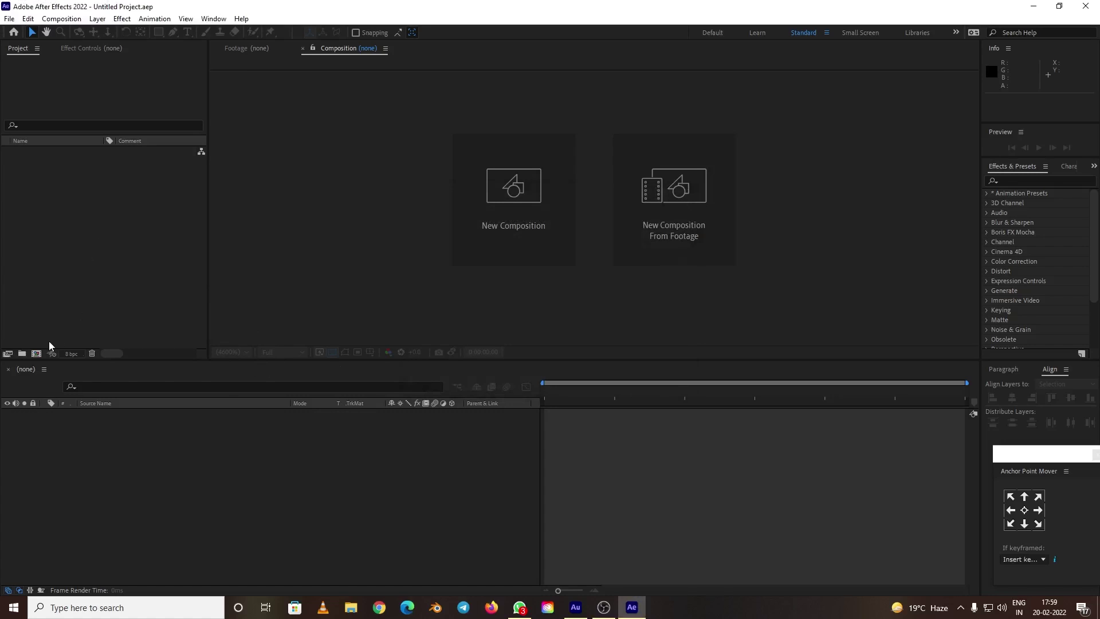
{"action": "left_click", "coordinate": [35, 355]}
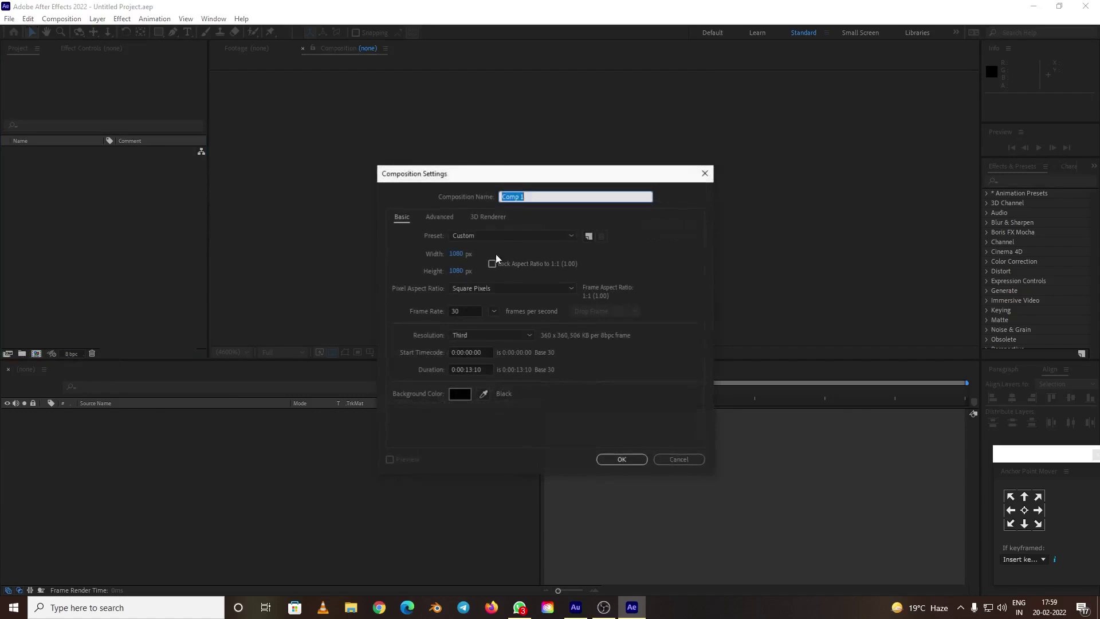
{"action": "left_click", "coordinate": [453, 255]}
{"action": "type", "text": "1920"}
{"action": "left_click_drag", "start_coordinate": [539, 197], "coordinate": [468, 196]}
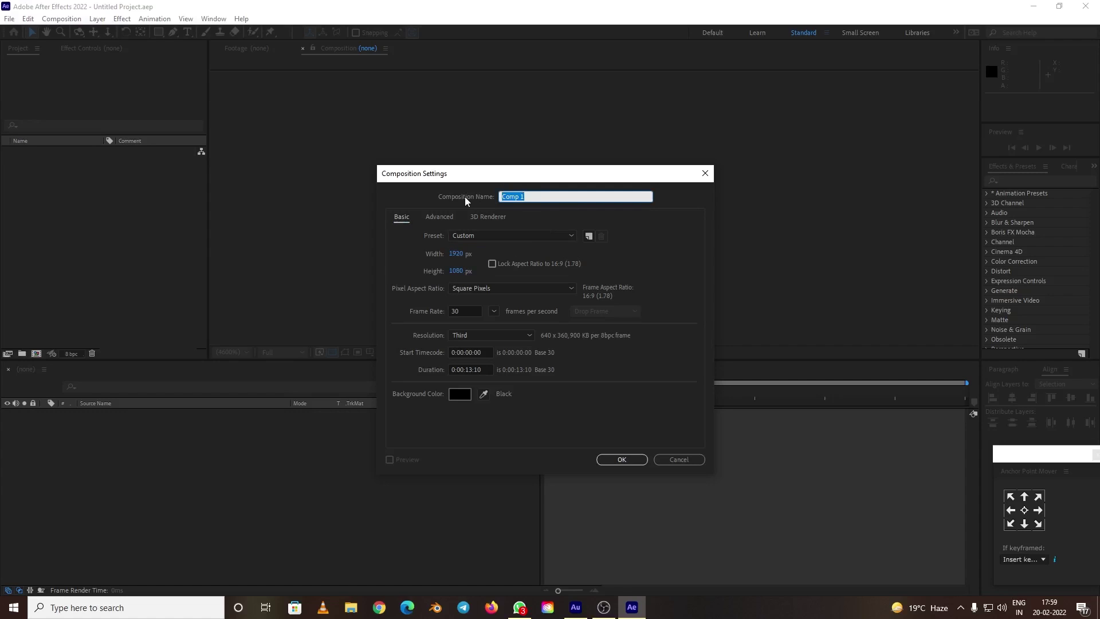
{"action": "type", "text": "Audio Viz"}
Create the Audio Viz composition and select the mockup PSD for import
{"action": "key", "text": "Return"}
{"action": "right_click", "coordinate": [63, 255]}
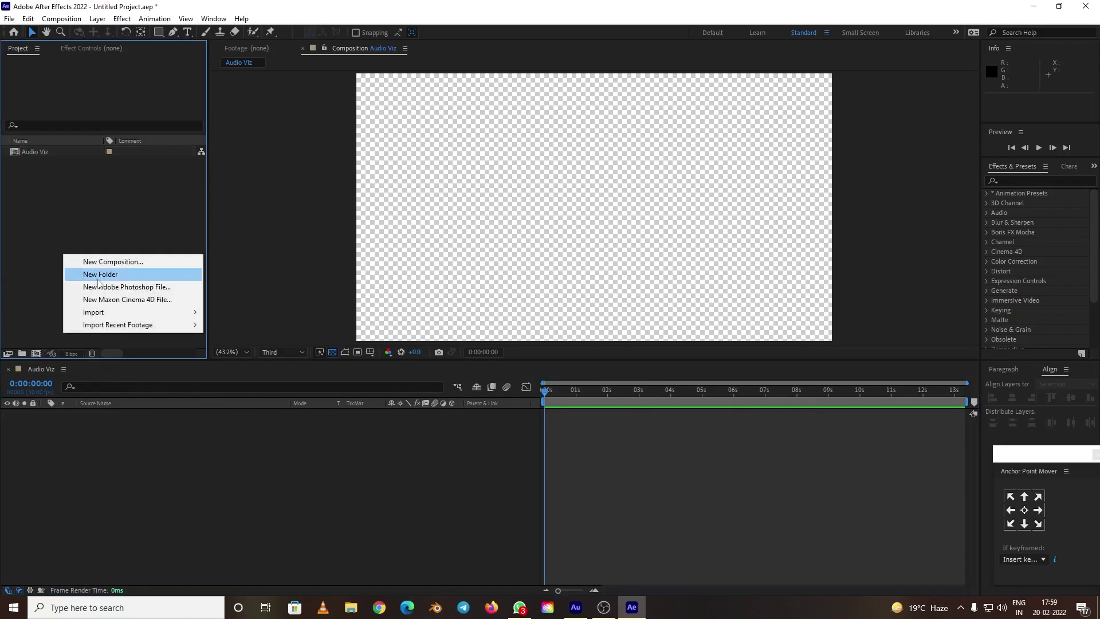
{"action": "left_click", "coordinate": [66, 256]}
{"action": "right_click", "coordinate": [63, 254]}
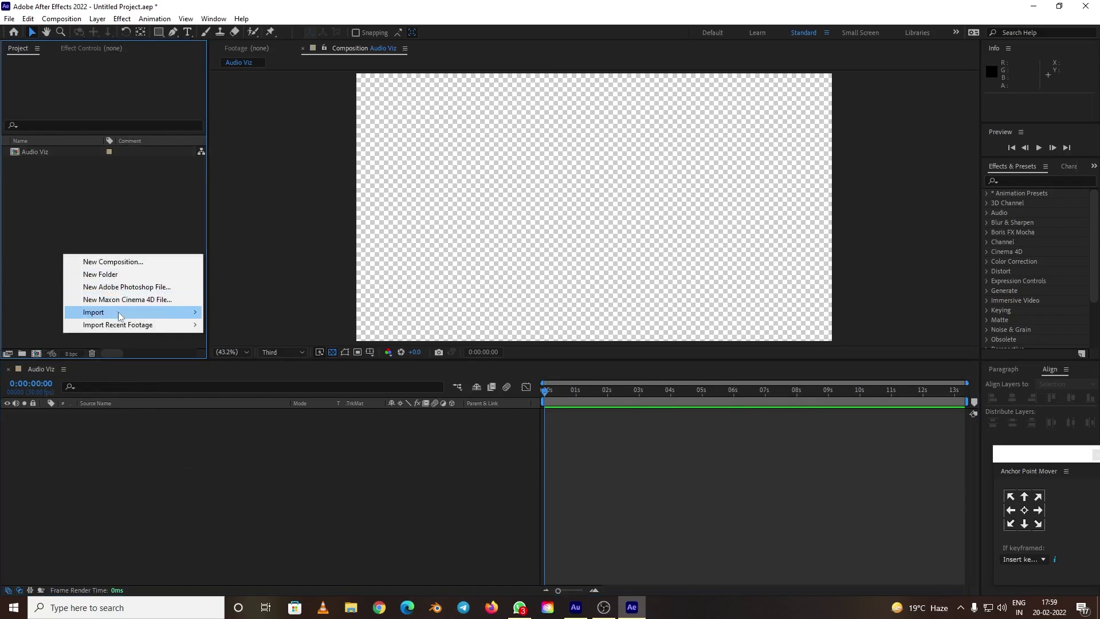
{"action": "mouse_move", "coordinate": [94, 312]}
{"action": "left_click", "coordinate": [229, 312]}
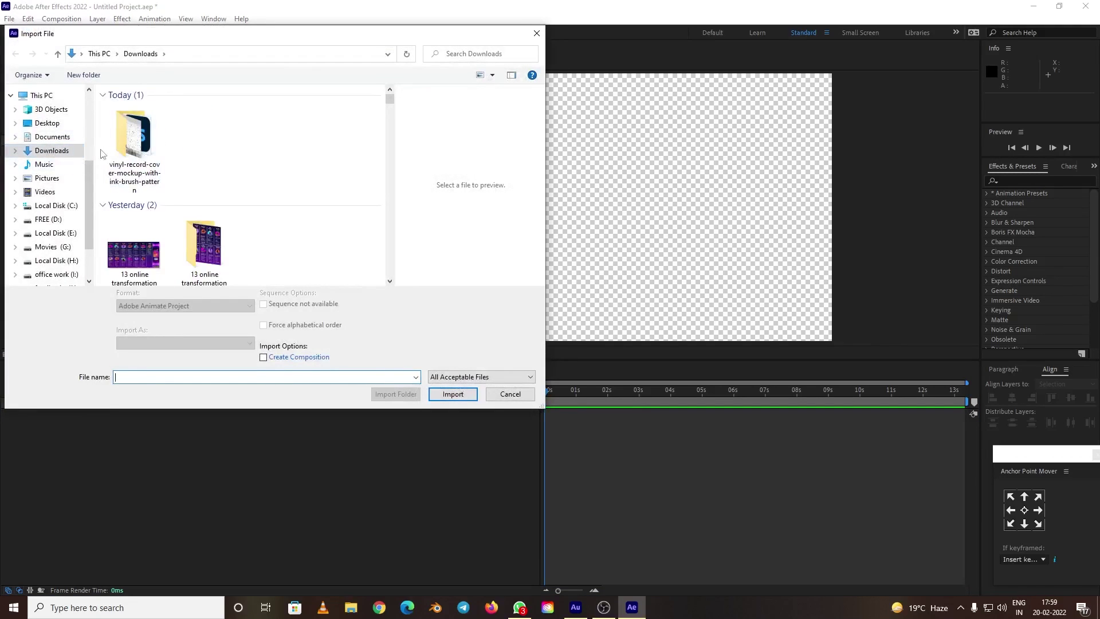
{"action": "double_click", "coordinate": [133, 135]}
{"action": "left_click", "coordinate": [216, 126]}
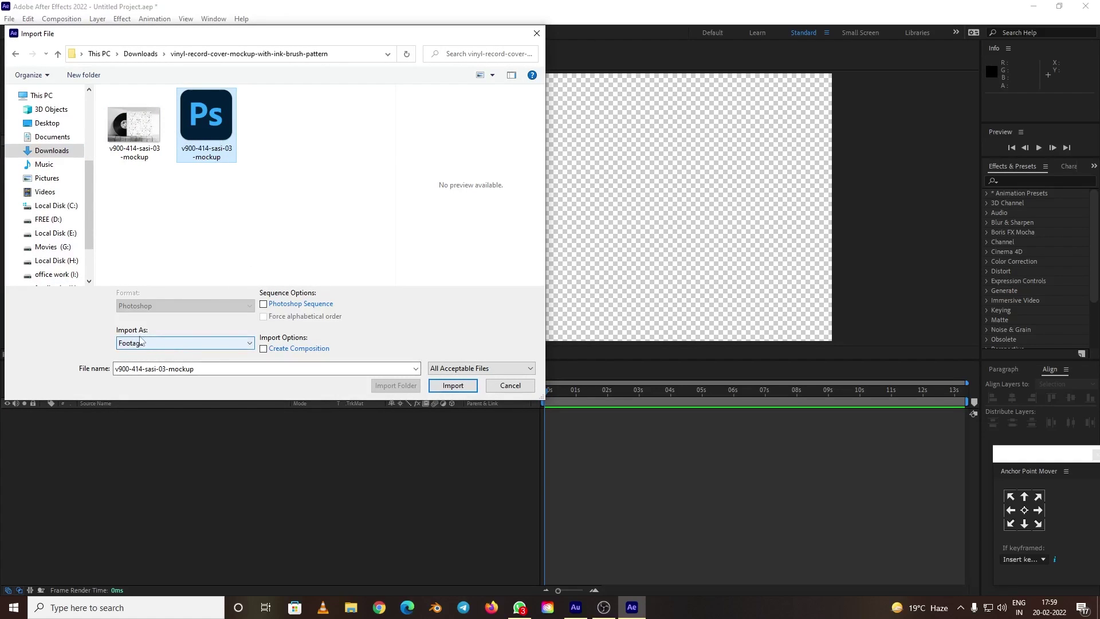
Import the PSD as Composition - Retain Layer Sizes and confirm the PSD options
{"action": "left_click", "coordinate": [141, 341]}
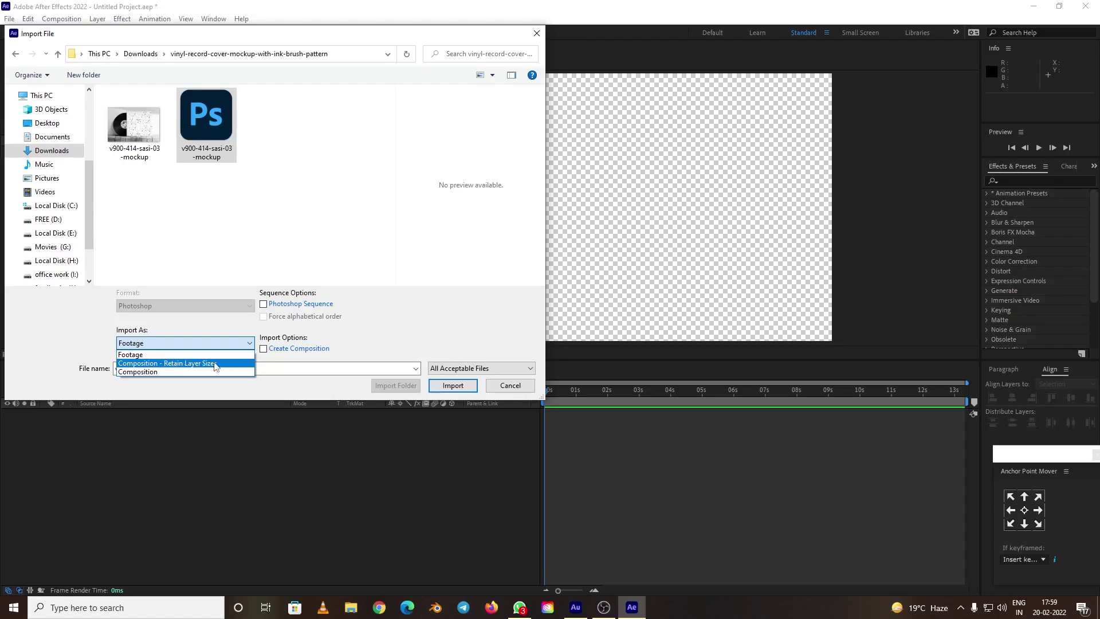
{"action": "left_click", "coordinate": [213, 364]}
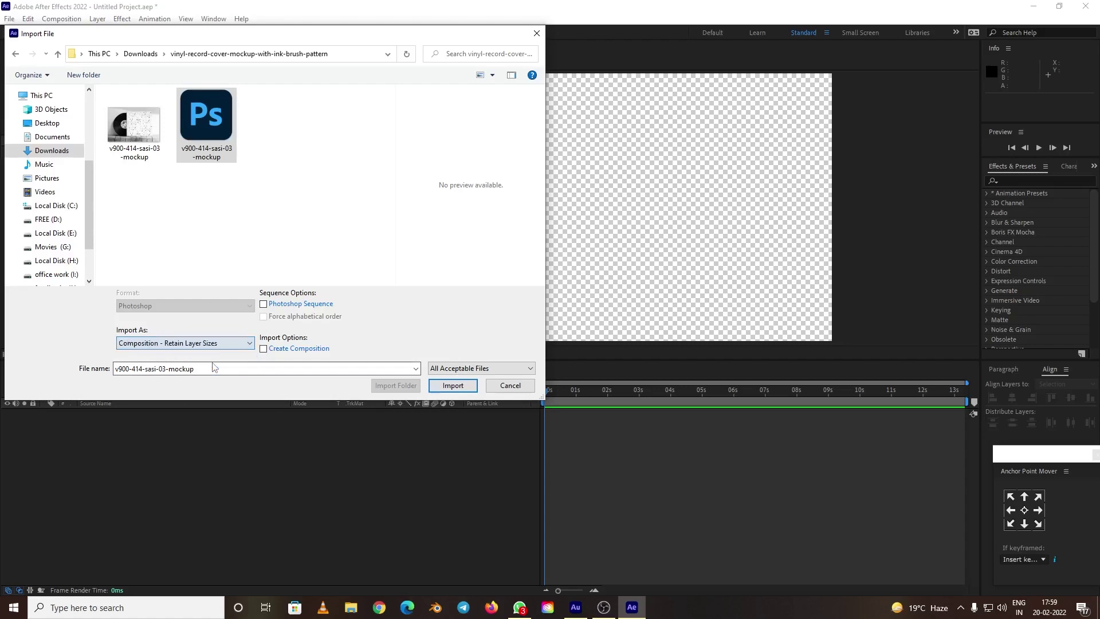
{"action": "left_click", "coordinate": [453, 386]}
{"action": "left_click", "coordinate": [596, 237]}
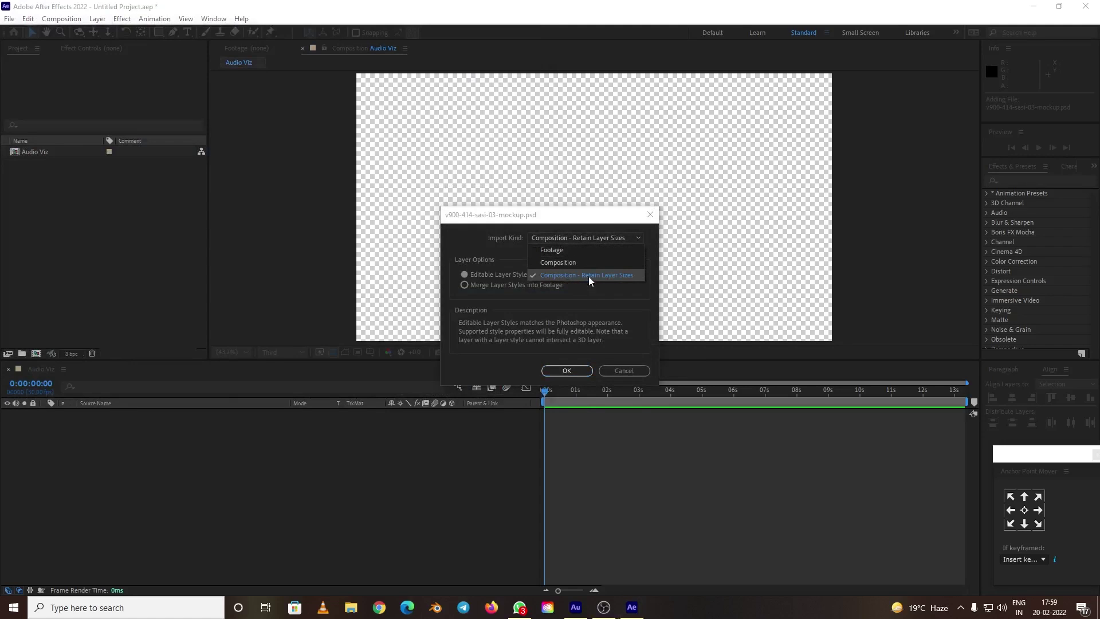
{"action": "left_click", "coordinate": [574, 338]}
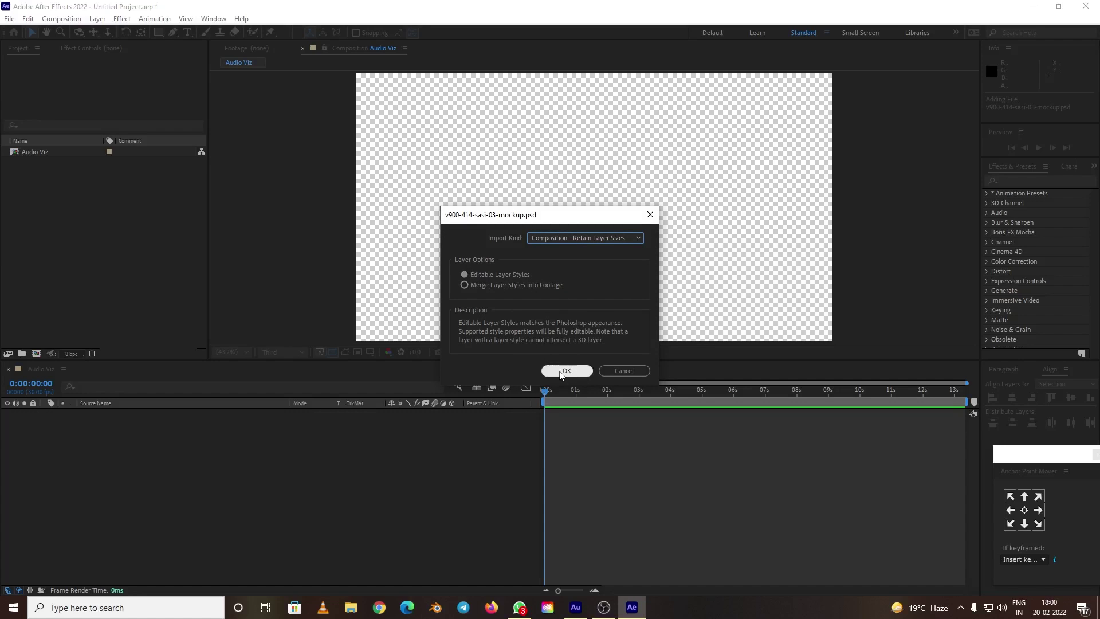
{"action": "left_click", "coordinate": [565, 371]}
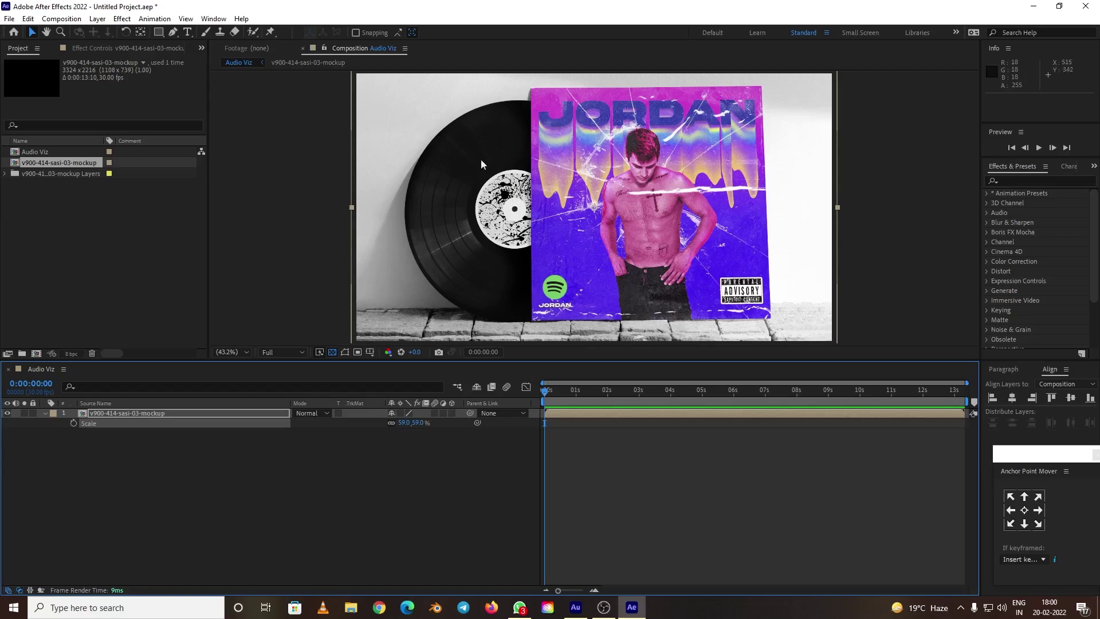
Collapse the mockup layer's properties and filter Effects & Presets by 'aud'
{"action": "key", "text": "ctrl+z"}
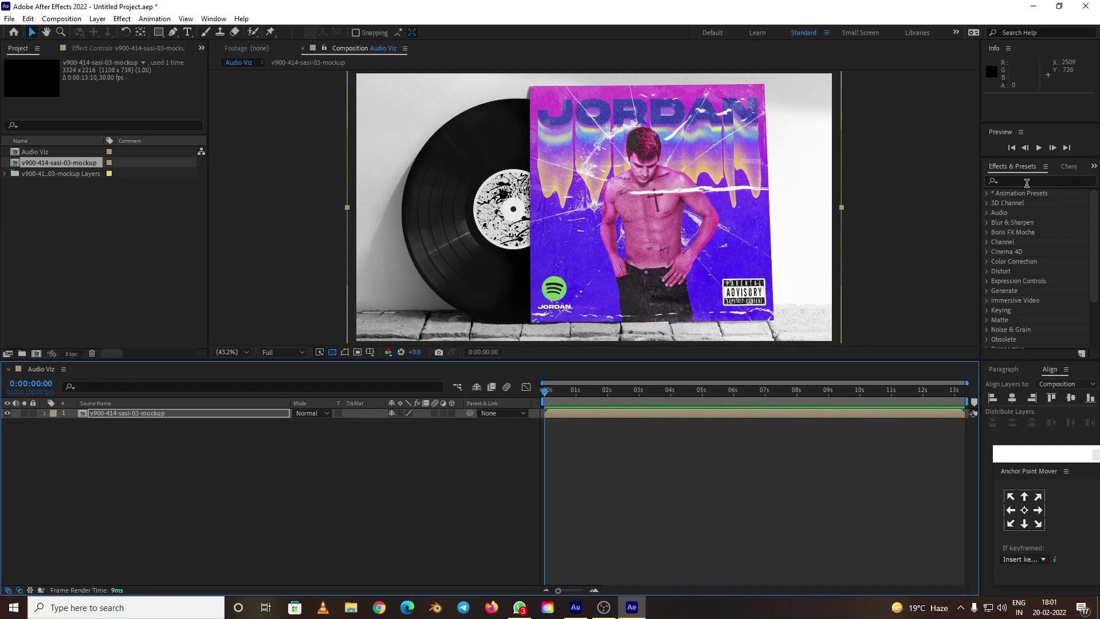
{"action": "left_click", "coordinate": [1026, 182]}
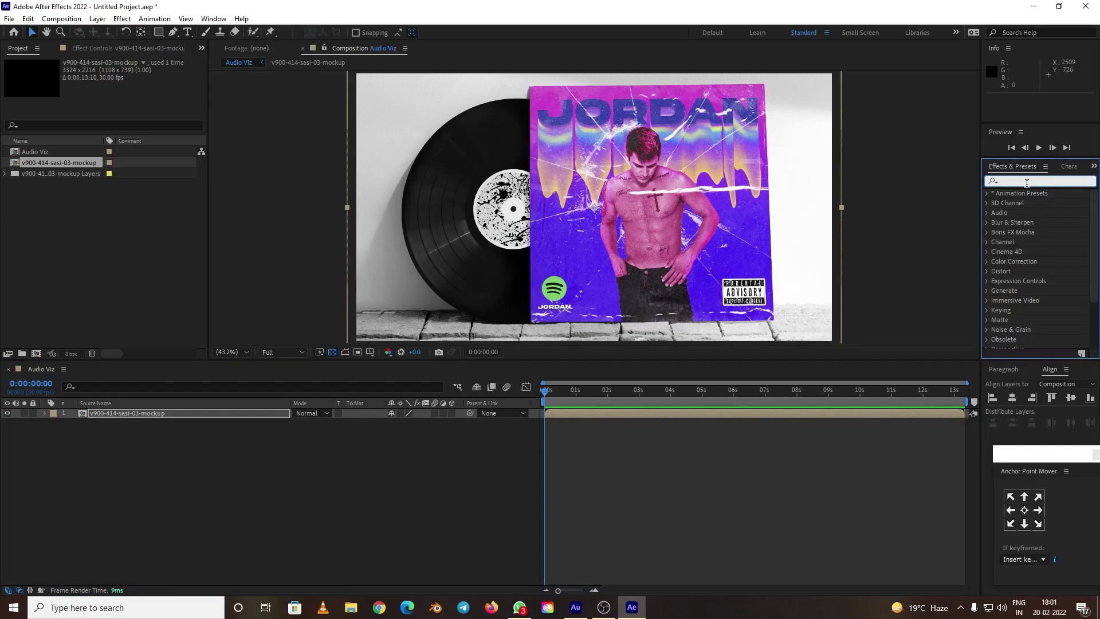
{"action": "type", "text": "audio"}
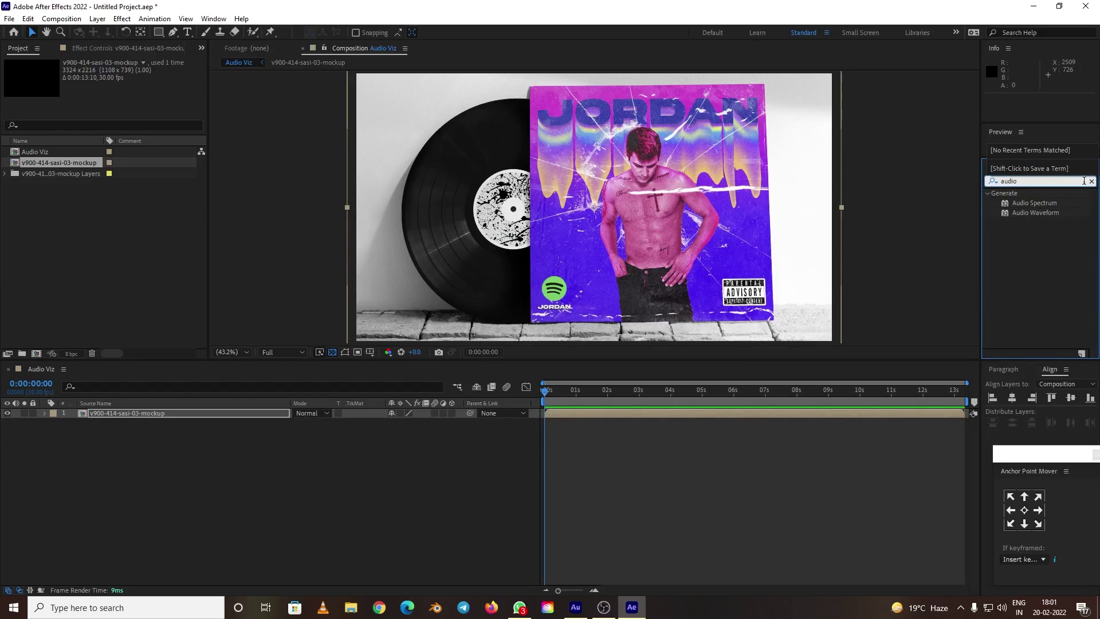
Duplicate the mockup layer, rename one copy 'Mockup', and move it below the other
{"action": "left_click", "coordinate": [115, 416]}
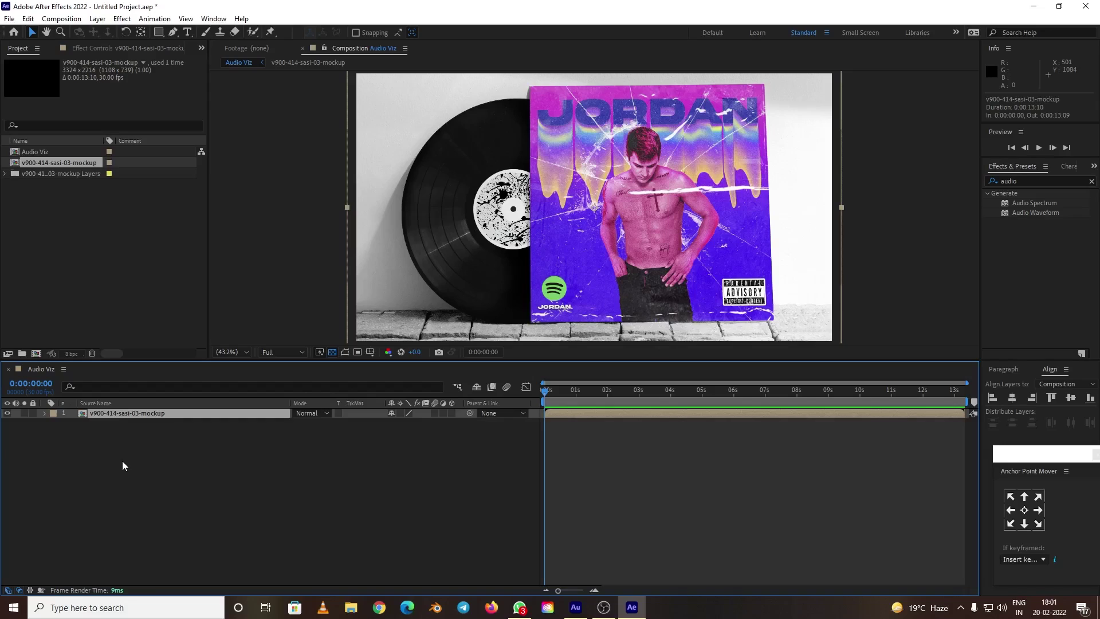
{"action": "key", "text": "ctrl+d"}
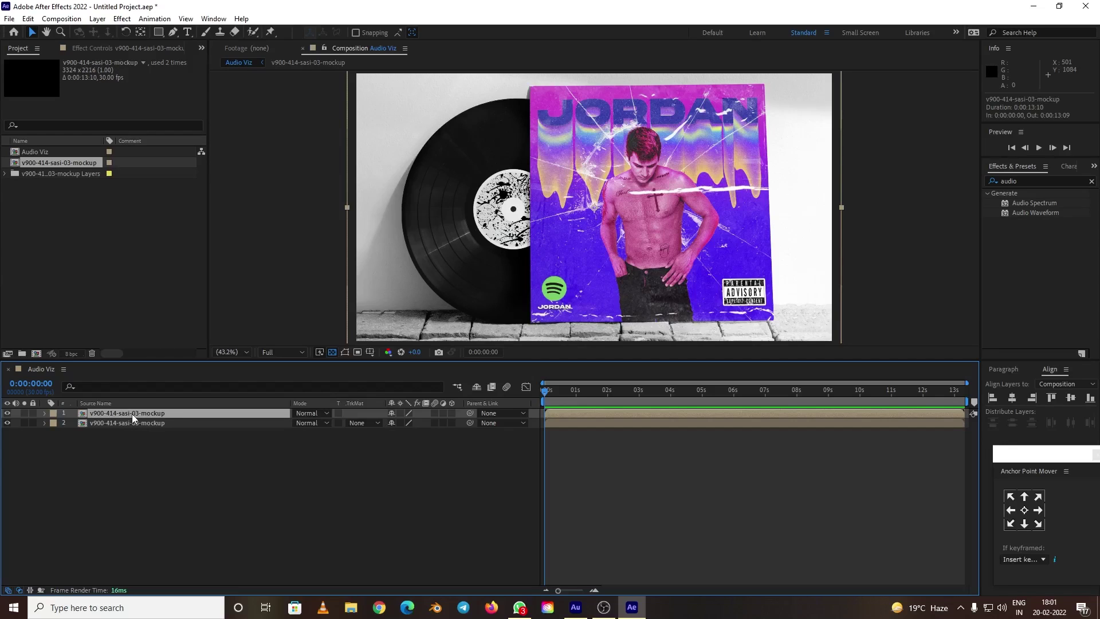
{"action": "key", "text": "Return"}
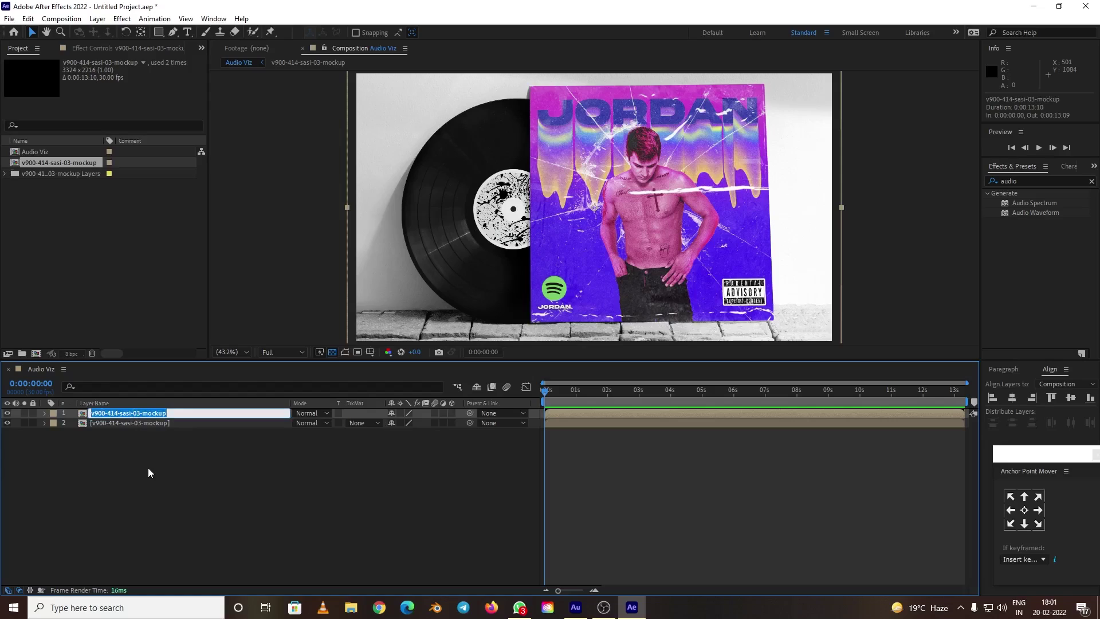
{"action": "type", "text": "Mo"}
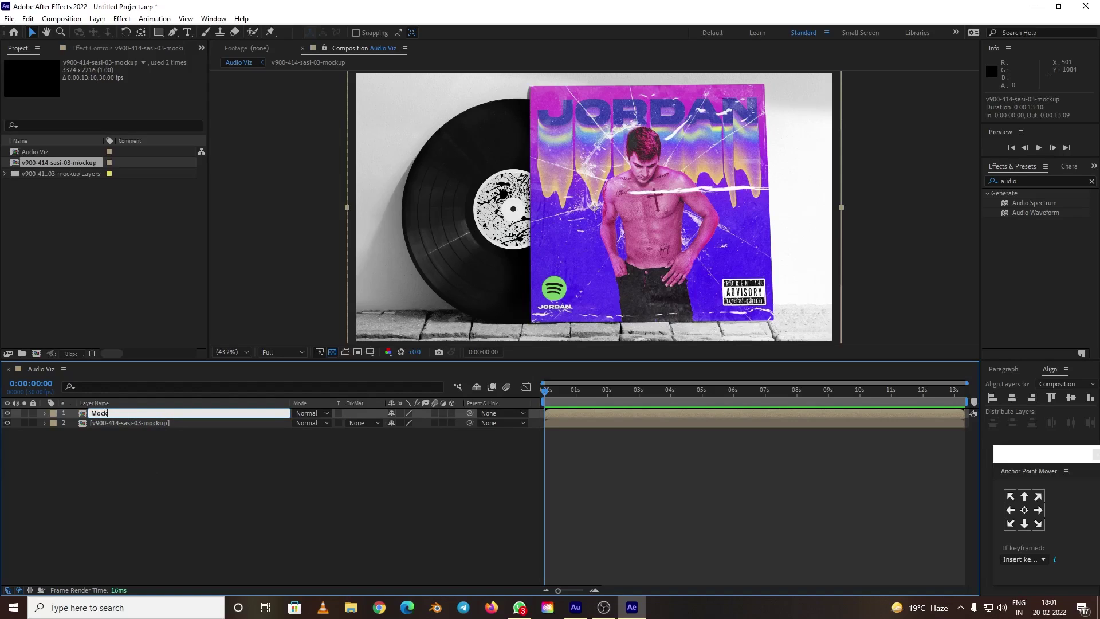
{"action": "key", "text": "Return"}
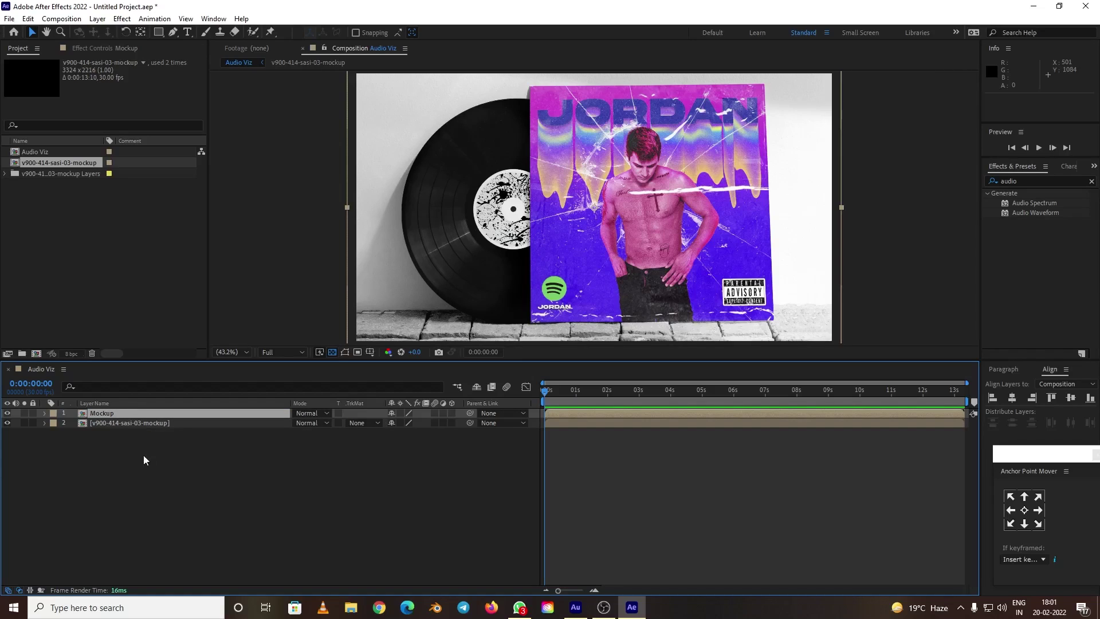
{"action": "key", "text": "ctrl+5"}
{"action": "left_click_drag", "start_coordinate": [102, 415], "coordinate": [103, 433]}
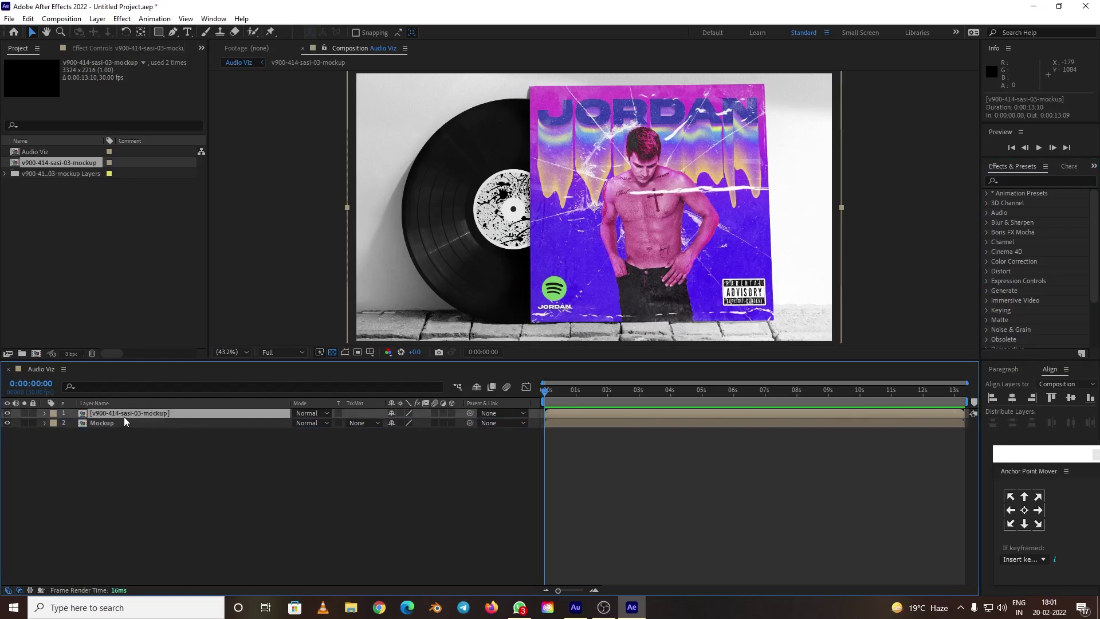
Draw a circular ellipse mask around the record's centre label on the top layer
{"action": "left_click", "coordinate": [159, 32]}
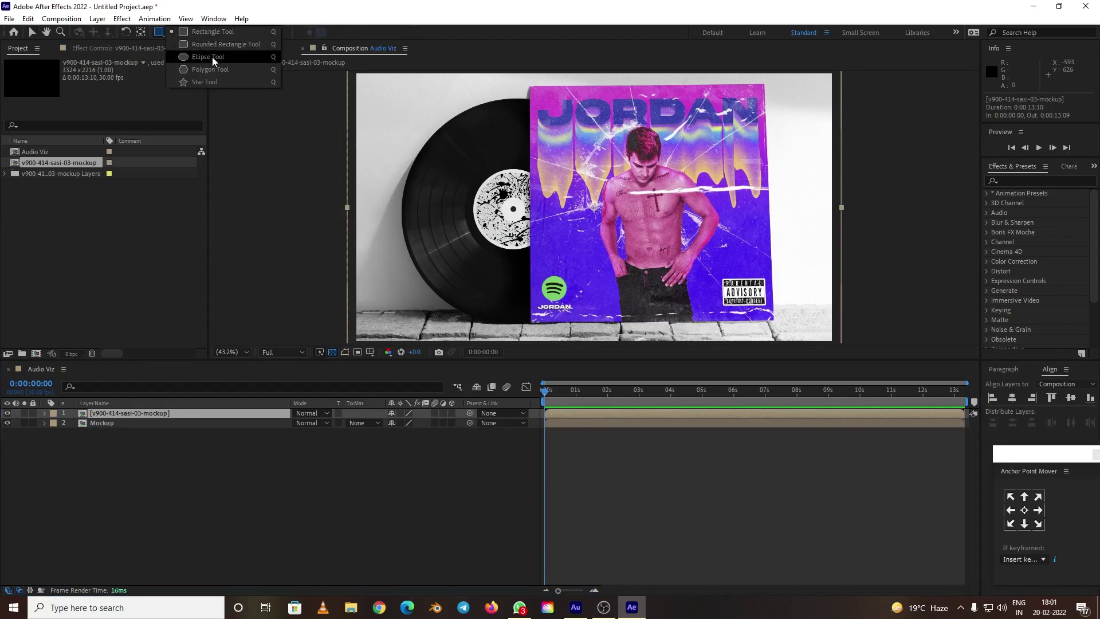
{"action": "left_click", "coordinate": [213, 58]}
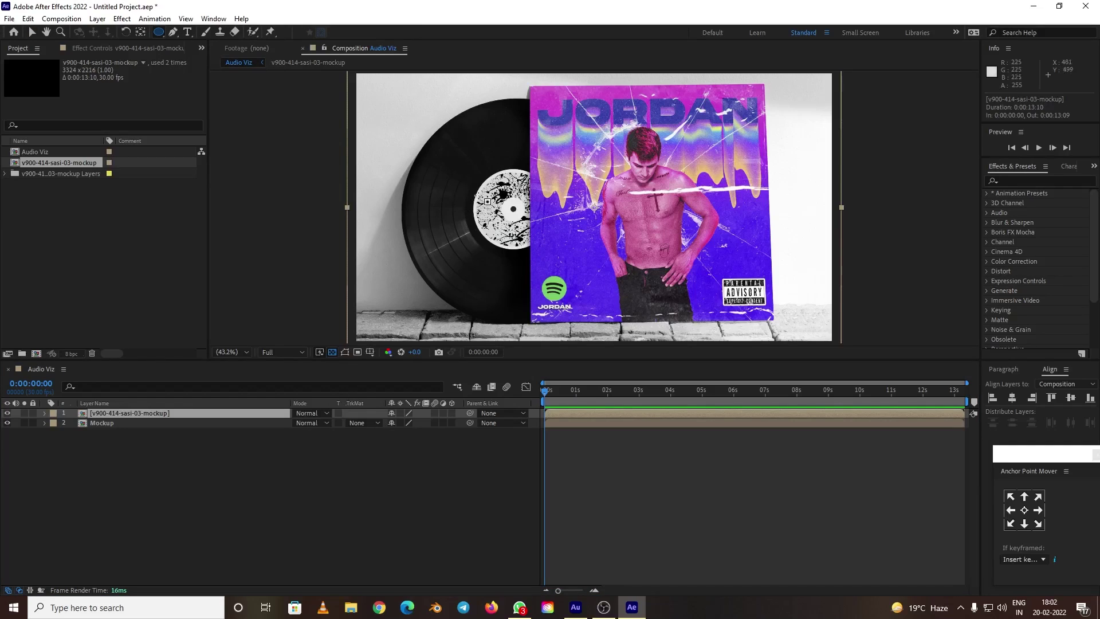
{"action": "mouse_move", "coordinate": [483, 175]}
{"action": "left_mouse_down"}
{"action": "mouse_move", "coordinate": [556, 258]}
{"action": "mouse_move", "coordinate": [545, 250]}
{"action": "left_mouse_up"}
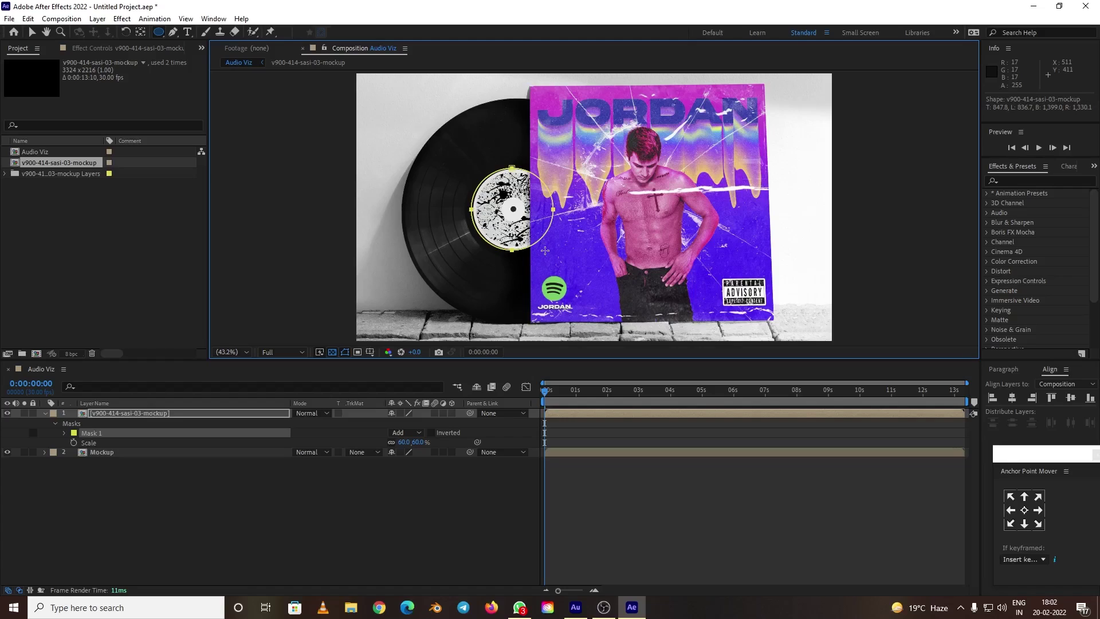
{"action": "left_click_drag", "start_coordinate": [544, 251], "coordinate": [547, 252]}
Find Audio Spectrum by searching 'aud' and apply it to the top mockup layer
{"action": "left_click", "coordinate": [1031, 181]}
{"action": "type", "text": "audio"}
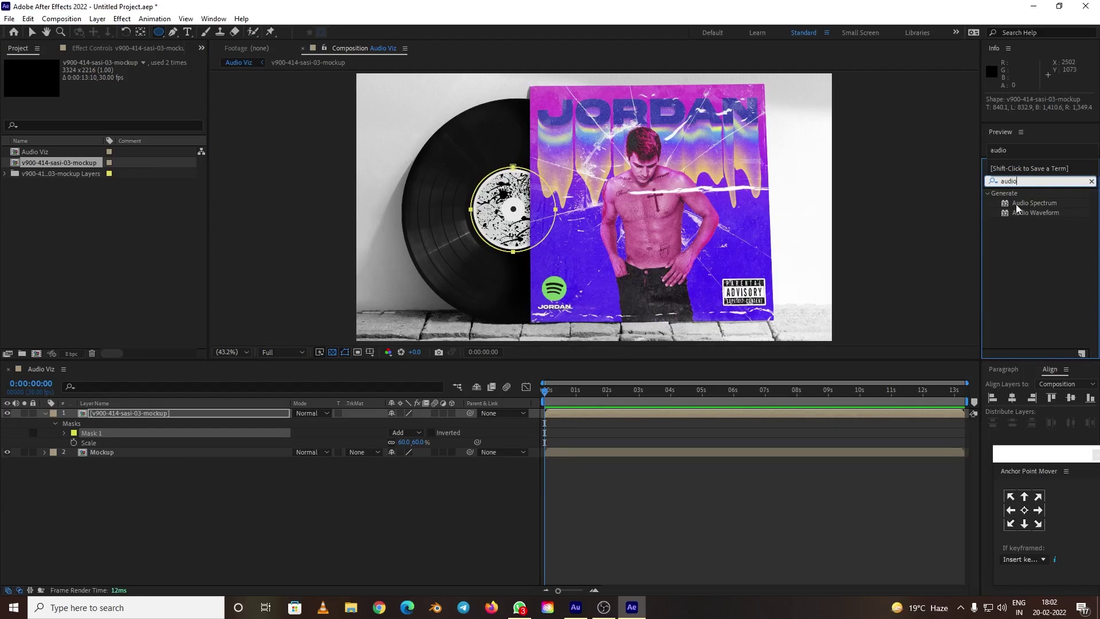
{"action": "left_click", "coordinate": [1026, 206]}
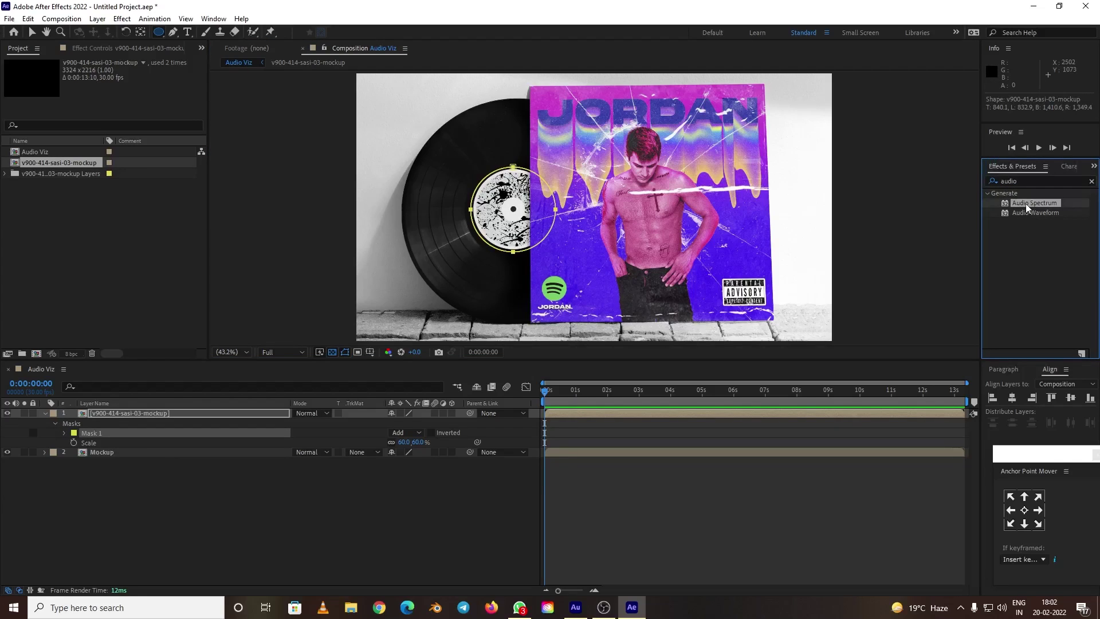
{"action": "left_click_drag", "start_coordinate": [1025, 205], "coordinate": [95, 417]}
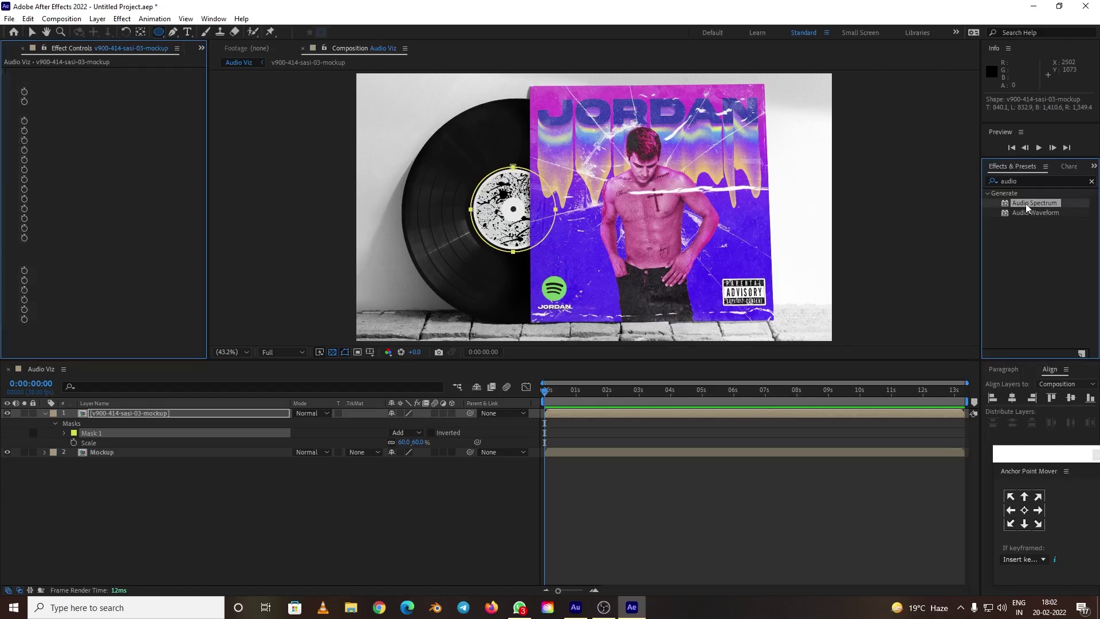
Collapse and select the top mockup layer, then switch the left panel back to Project
{"action": "left_click", "coordinate": [44, 413]}
{"action": "left_click", "coordinate": [106, 415]}
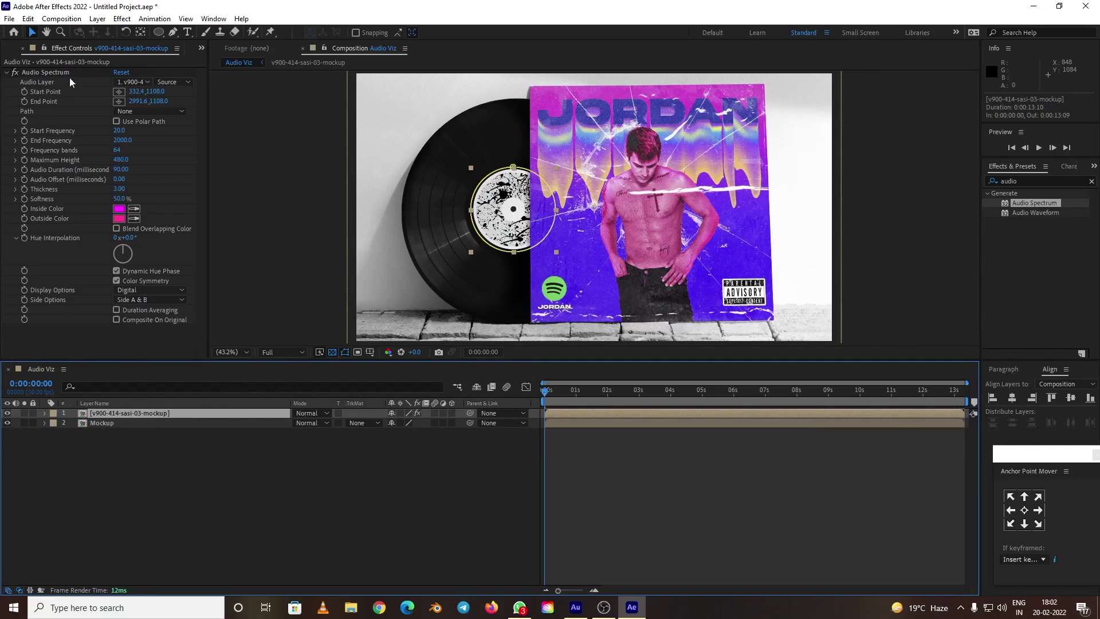
{"action": "left_click", "coordinate": [202, 49]}
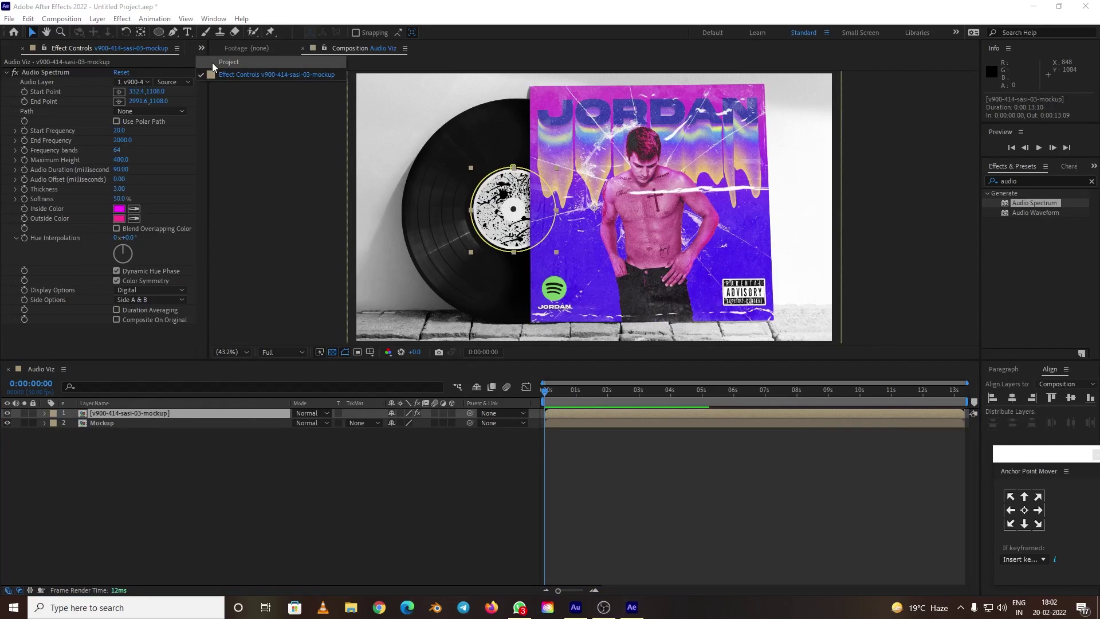
{"action": "left_click", "coordinate": [212, 64]}
Add audio visualizer.mp4 from File Explorer as a layer and hide its video
{"action": "left_click", "coordinate": [131, 478]}
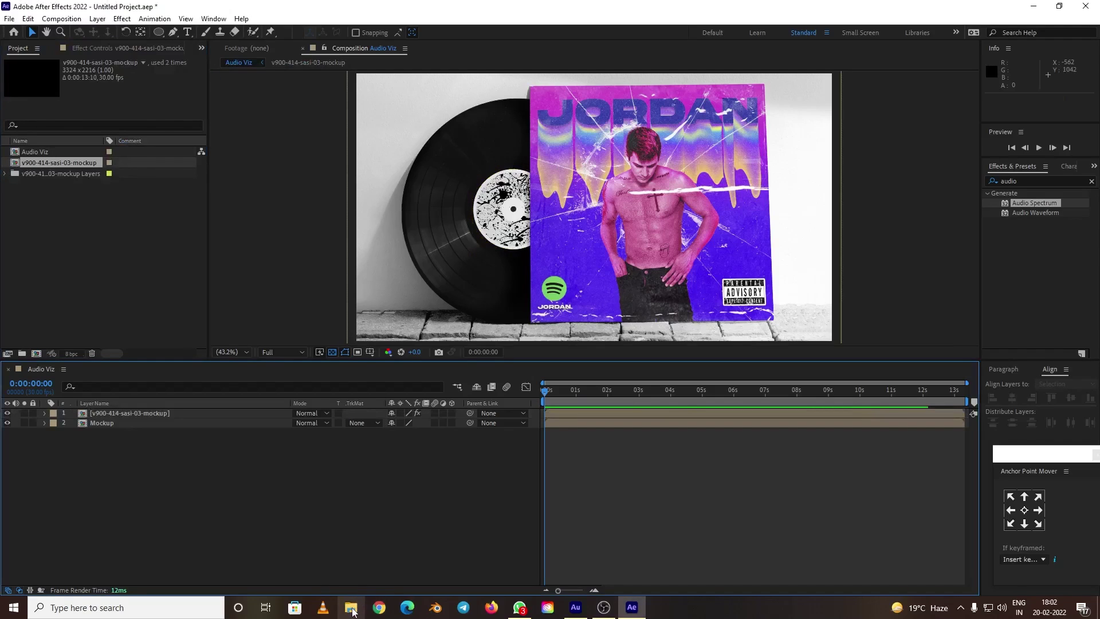
{"action": "left_click", "coordinate": [351, 608]}
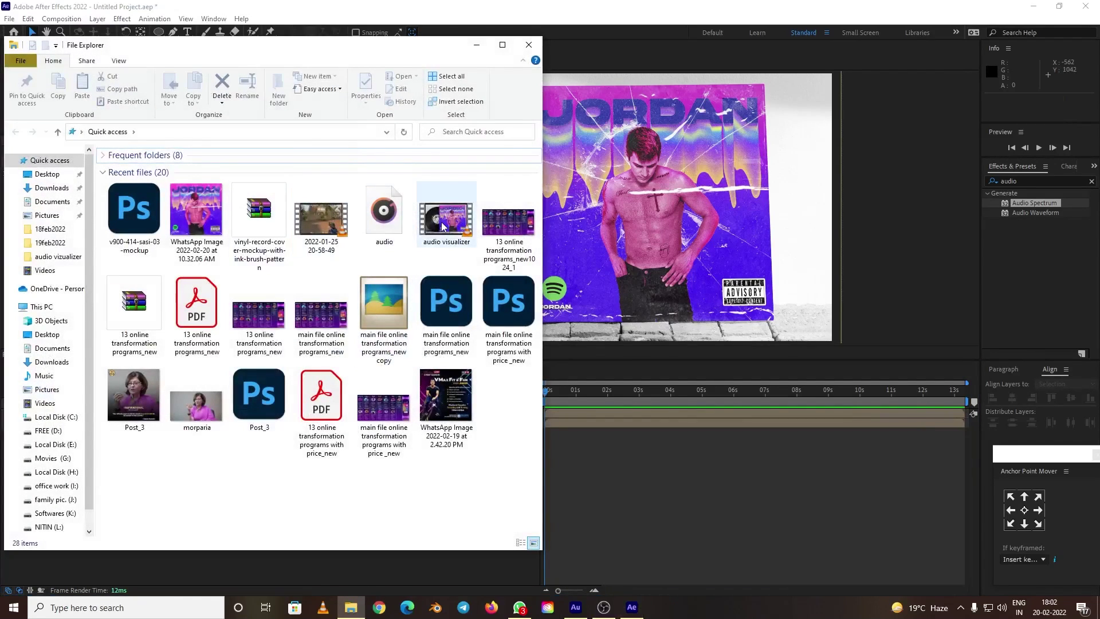
{"action": "left_click_drag", "start_coordinate": [441, 226], "coordinate": [97, 289]}
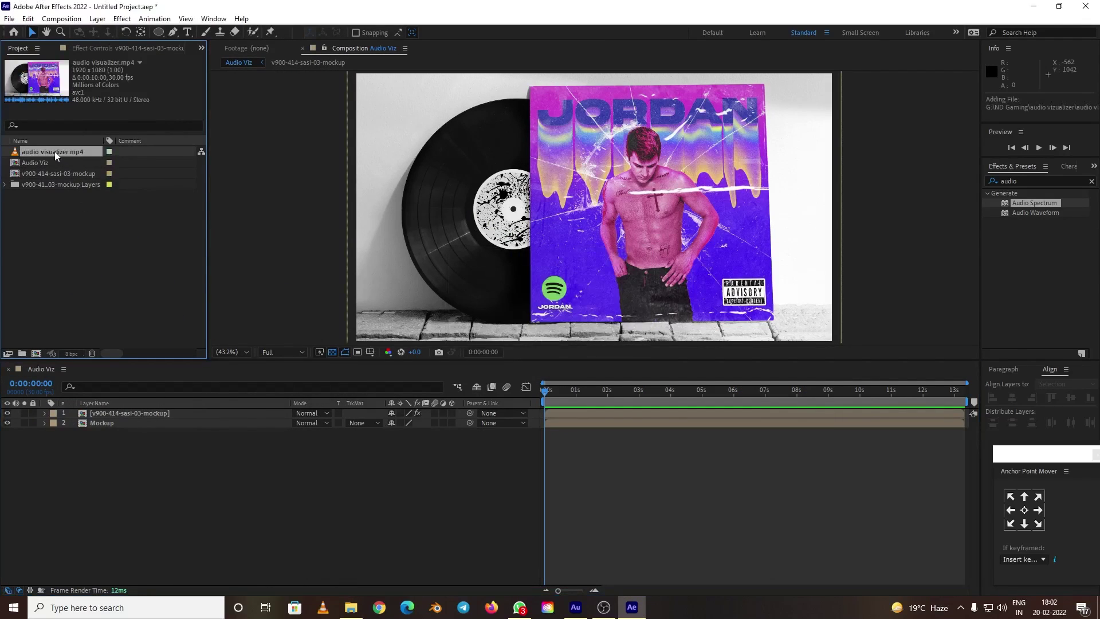
{"action": "left_click_drag", "start_coordinate": [56, 155], "coordinate": [54, 466]}
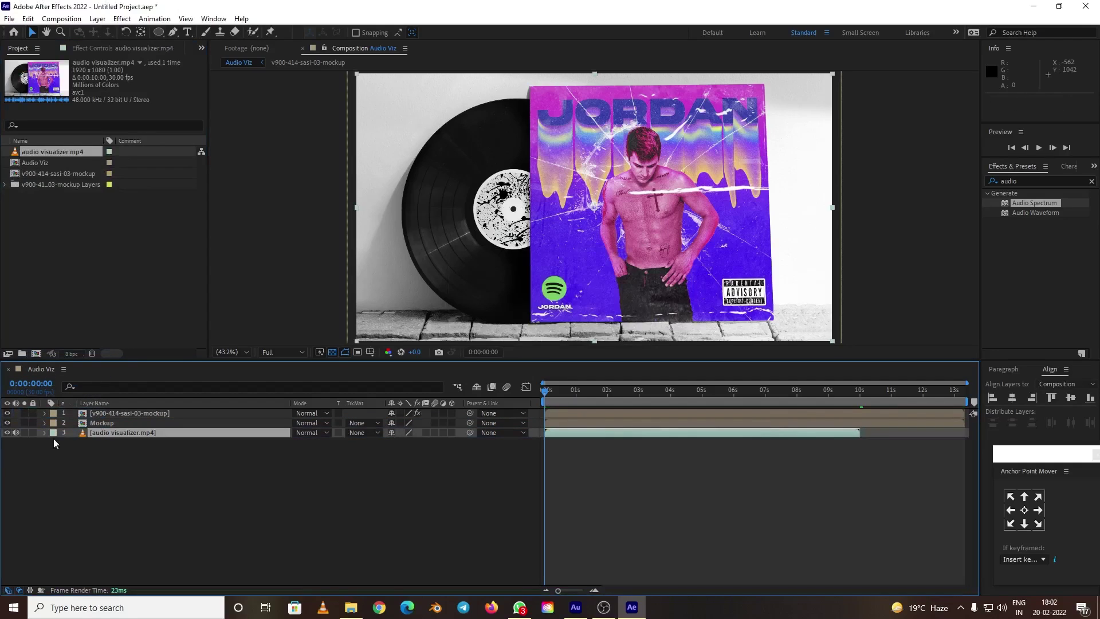
{"action": "left_click", "coordinate": [8, 432]}
{"action": "left_click", "coordinate": [118, 435]}
End the work area at 10 seconds and trim the composition to it
{"action": "left_click", "coordinate": [859, 393]}
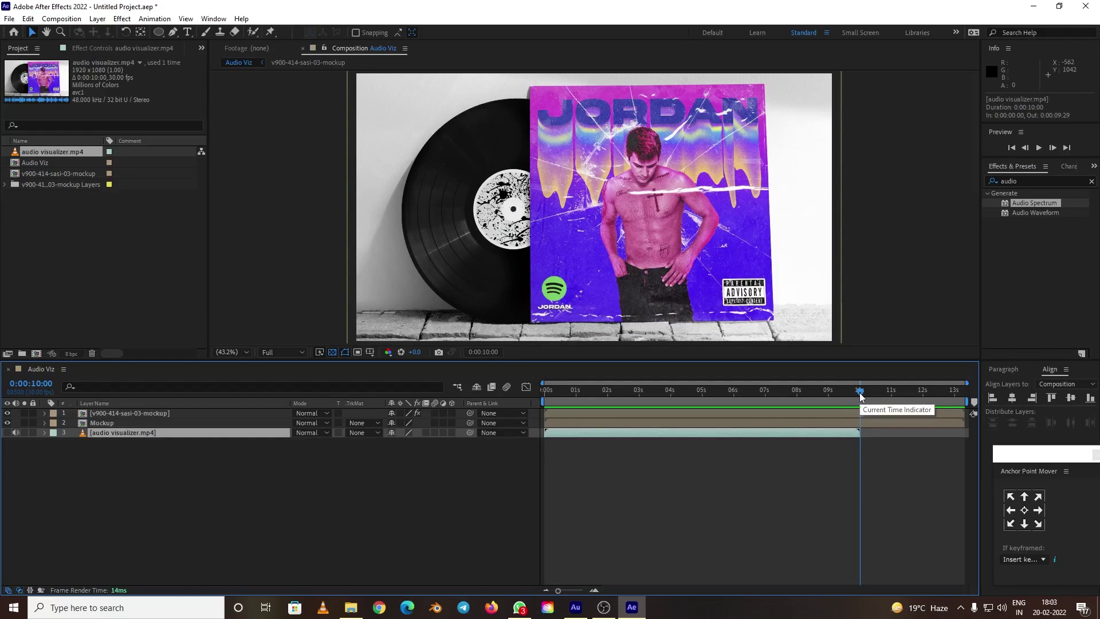
{"action": "key", "text": "n"}
{"action": "right_click", "coordinate": [861, 405]}
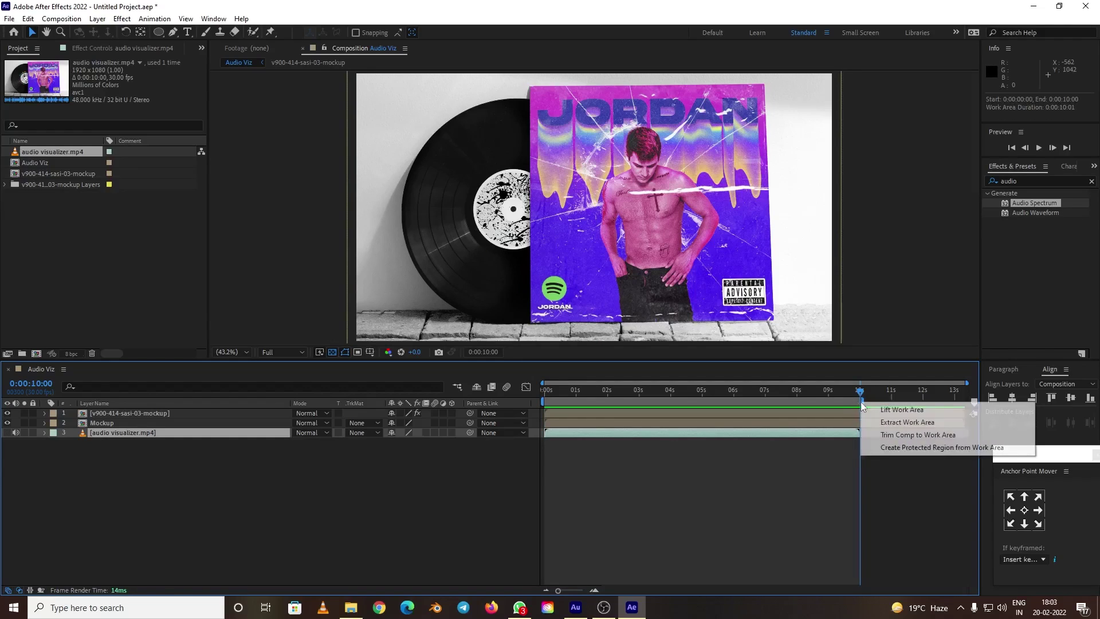
{"action": "left_click", "coordinate": [878, 437]}
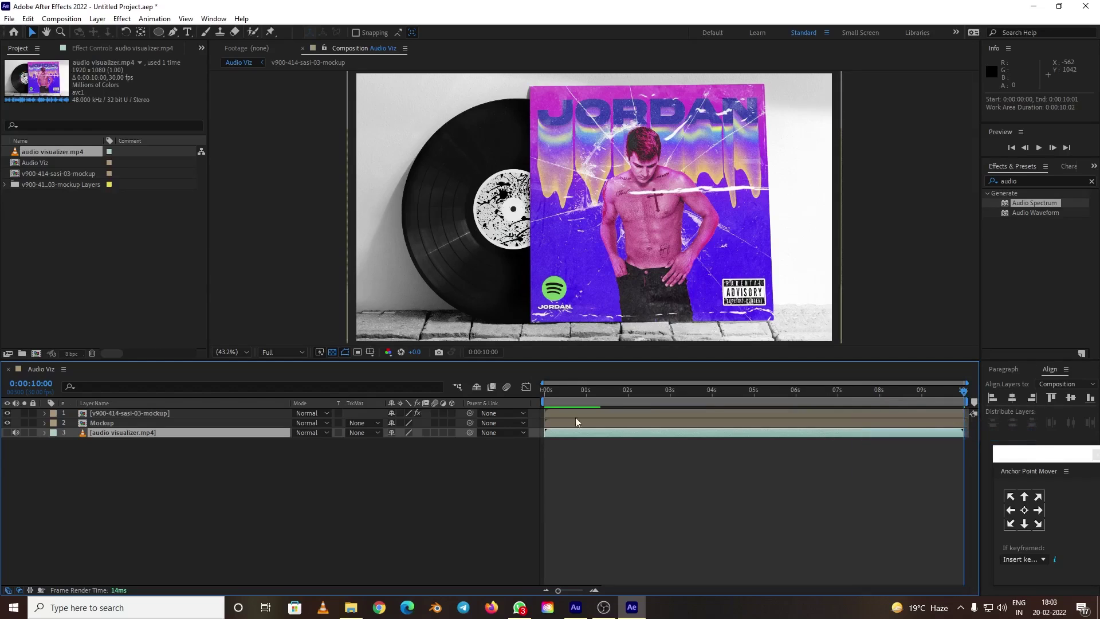
{"action": "left_click", "coordinate": [547, 393]}
{"action": "left_click_drag", "start_coordinate": [545, 392], "coordinate": [549, 393]}
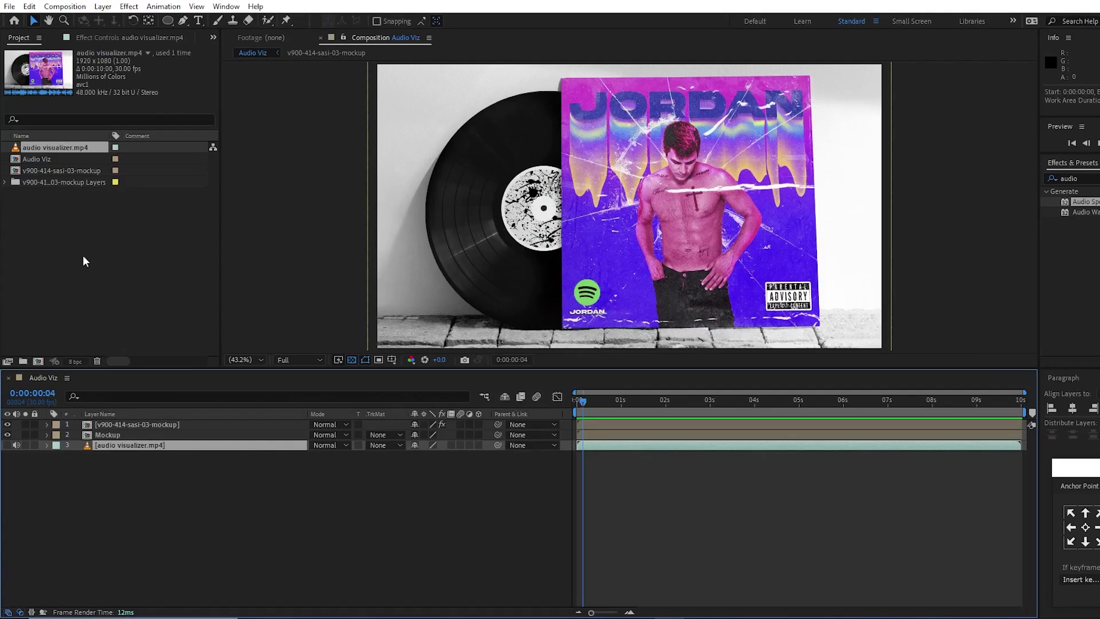
Set the mockup's Audio Spectrum Audio Layer to audio visualizer.mp4
{"action": "left_click", "coordinate": [124, 412]}
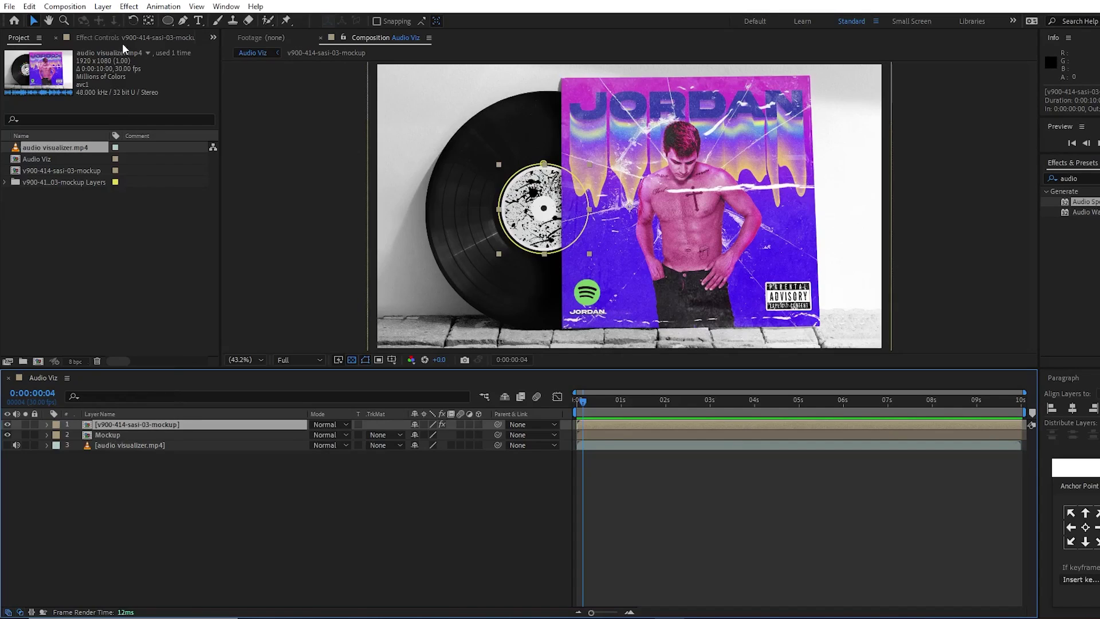
{"action": "left_click", "coordinate": [104, 39]}
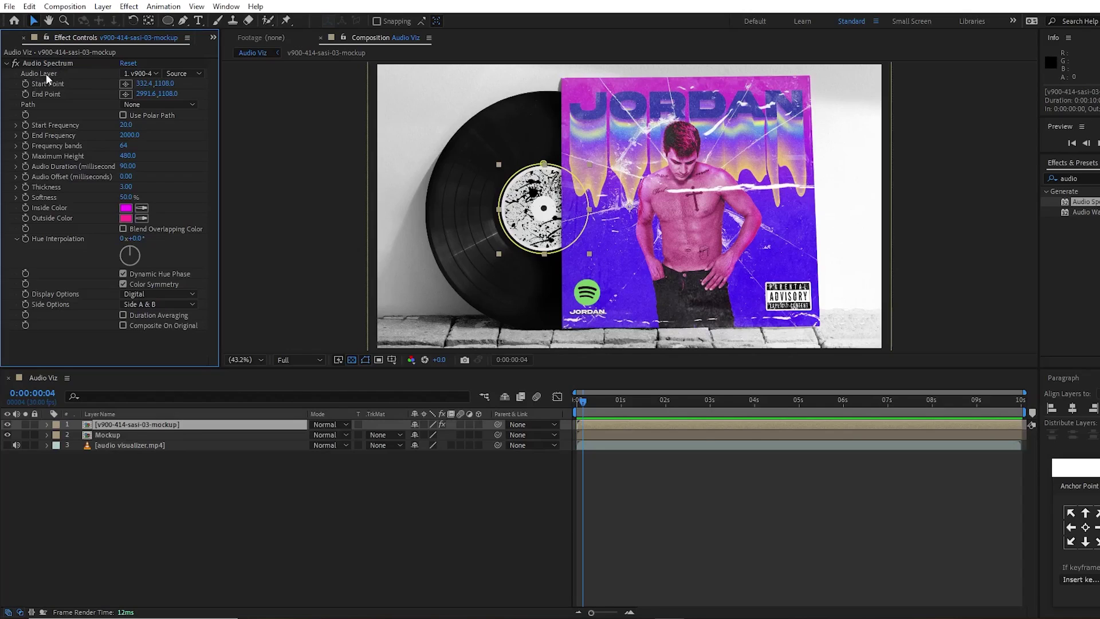
{"action": "left_click", "coordinate": [141, 73]}
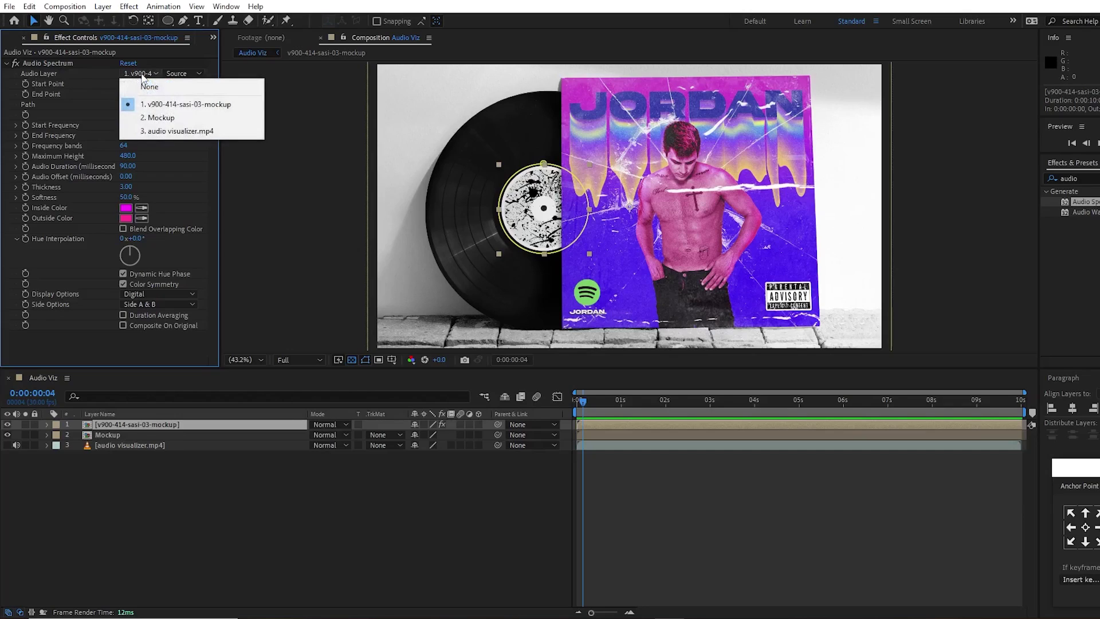
{"action": "left_click", "coordinate": [158, 131]}
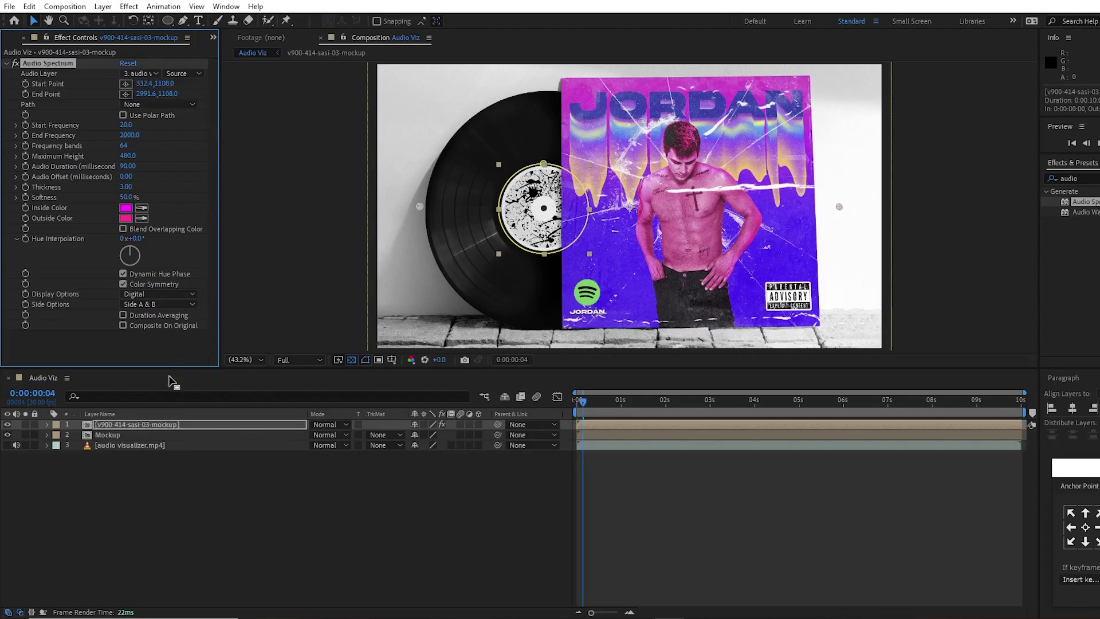
{"action": "left_click", "coordinate": [129, 445]}
{"action": "left_click", "coordinate": [122, 424]}
Keep the audio source on Source and set the spectrum Path to Mask 1
{"action": "left_click", "coordinate": [181, 73]}
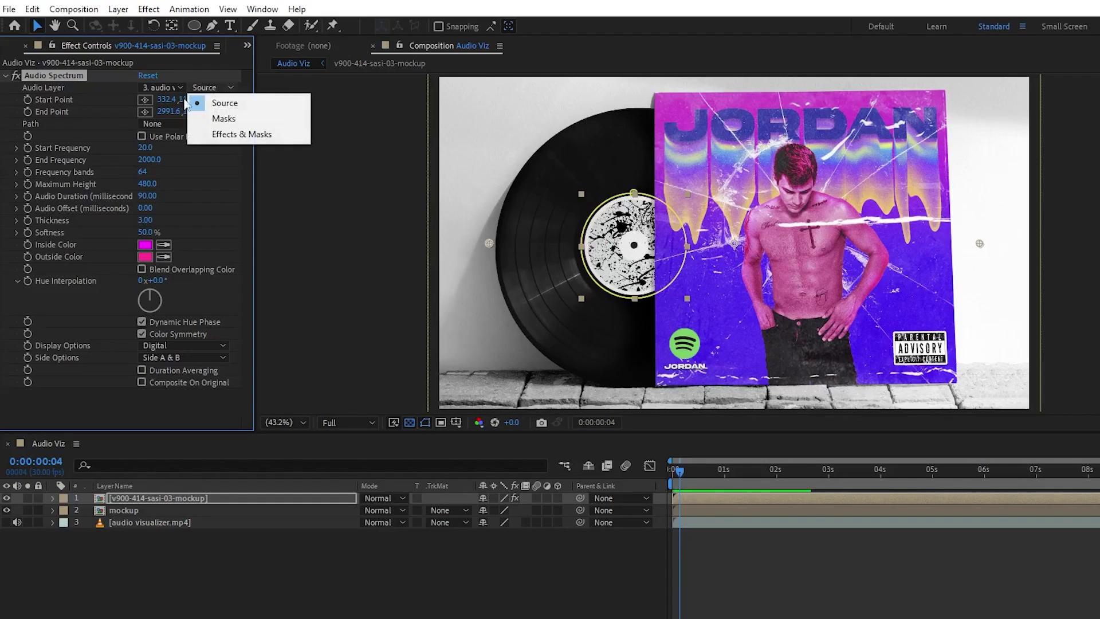
{"action": "left_click", "coordinate": [28, 122]}
{"action": "left_click", "coordinate": [162, 125]}
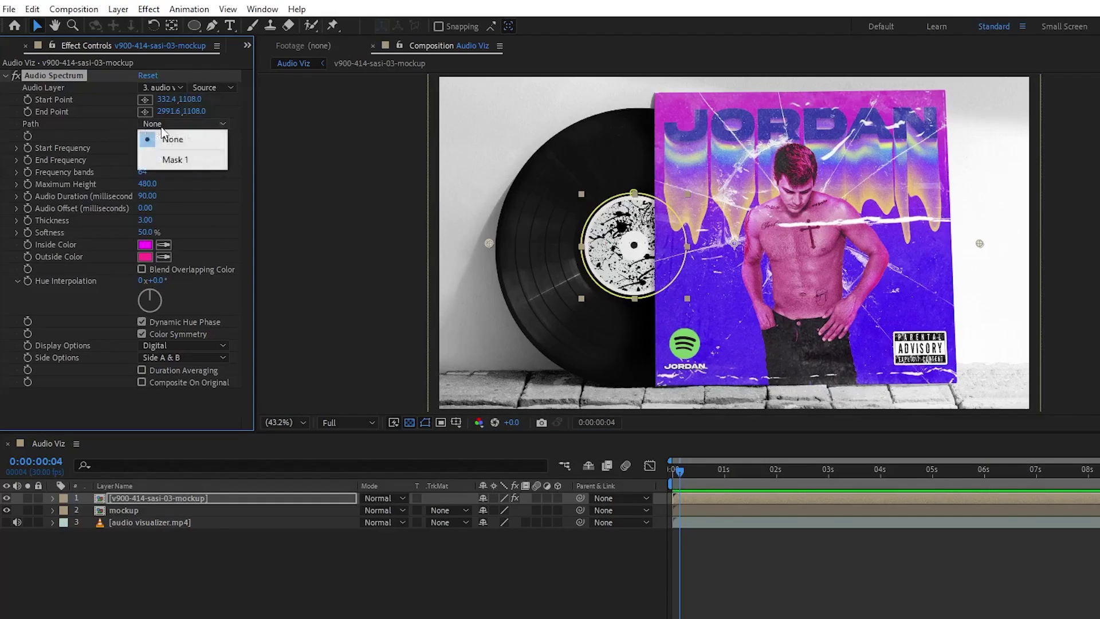
{"action": "left_click", "coordinate": [176, 160]}
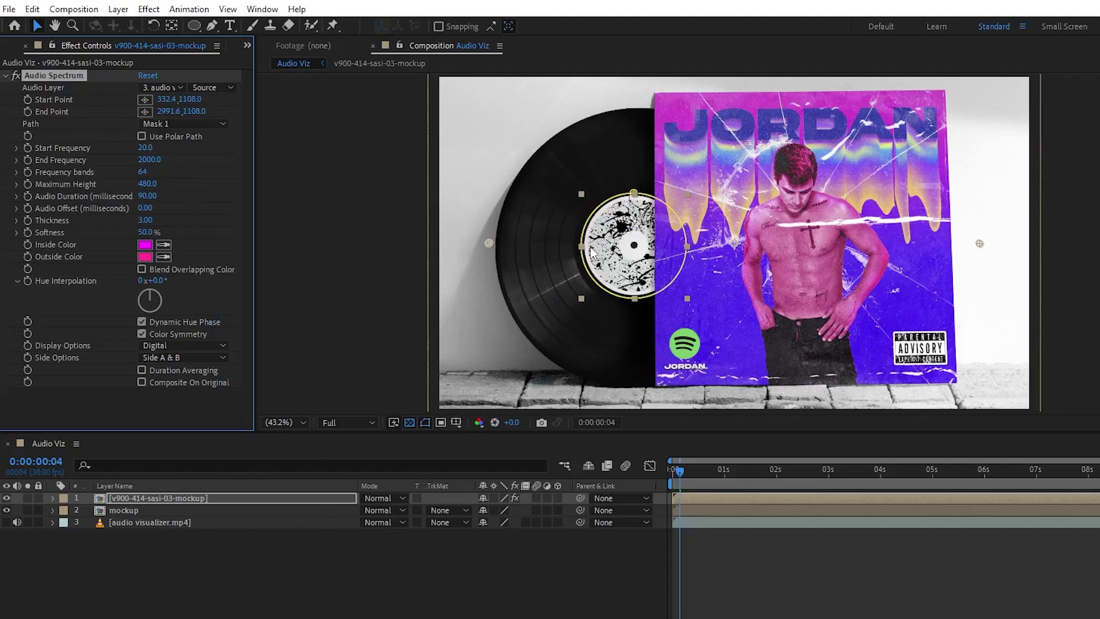
{"action": "scroll", "coordinate": [595, 252], "scroll_direction": "up", "scroll_amount": 5}
{"action": "scroll", "coordinate": [515, 224], "scroll_direction": "down", "scroll_amount": 2}
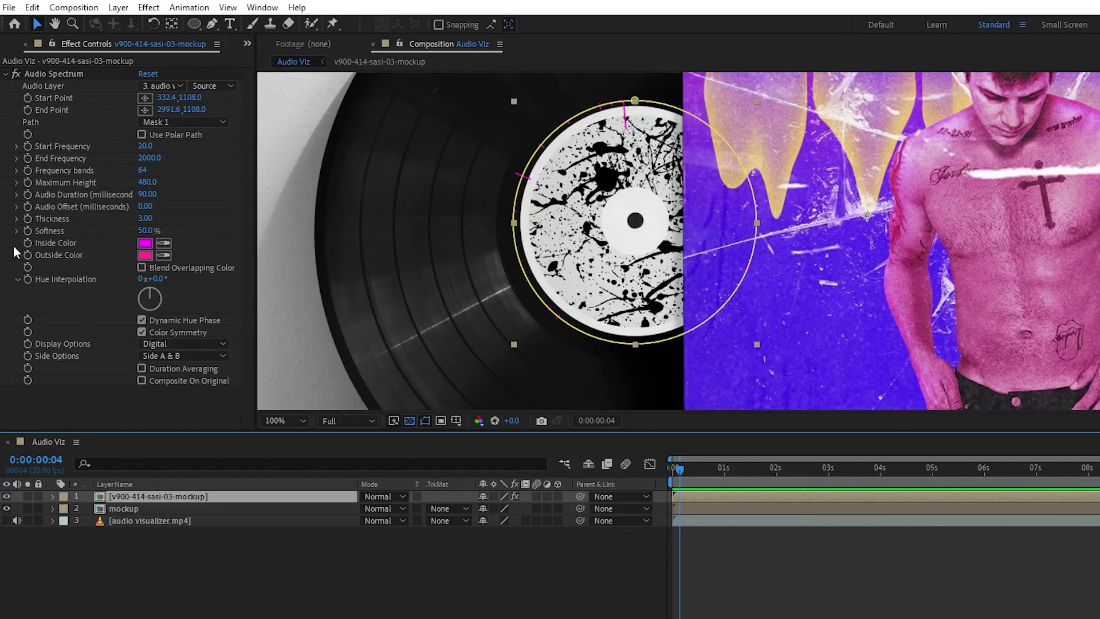
Set the spectrum's Start Frequency to 10 and End Frequency to 1000
{"action": "mouse_move", "coordinate": [144, 147]}
{"action": "left_mouse_down"}
{"action": "mouse_move", "coordinate": [155, 146]}
{"action": "mouse_move", "coordinate": [141, 147]}
{"action": "left_mouse_up"}
{"action": "left_click", "coordinate": [141, 147]}
{"action": "type", "text": "10"}
{"action": "key", "text": "Return"}
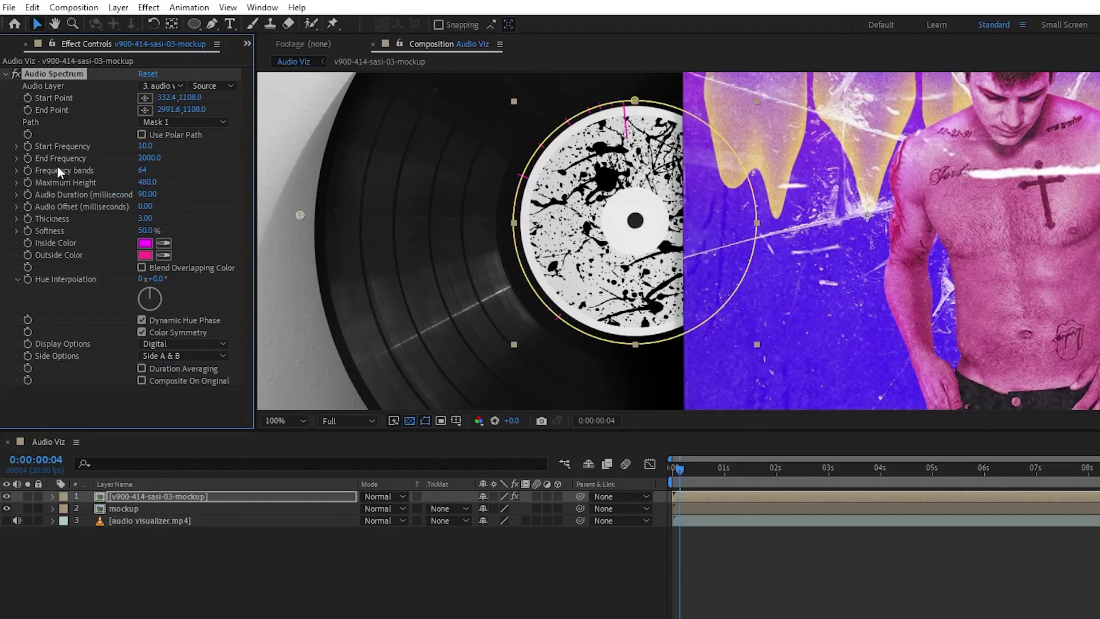
{"action": "left_click", "coordinate": [149, 160]}
{"action": "type", "text": "300"}
{"action": "key", "text": "Return"}
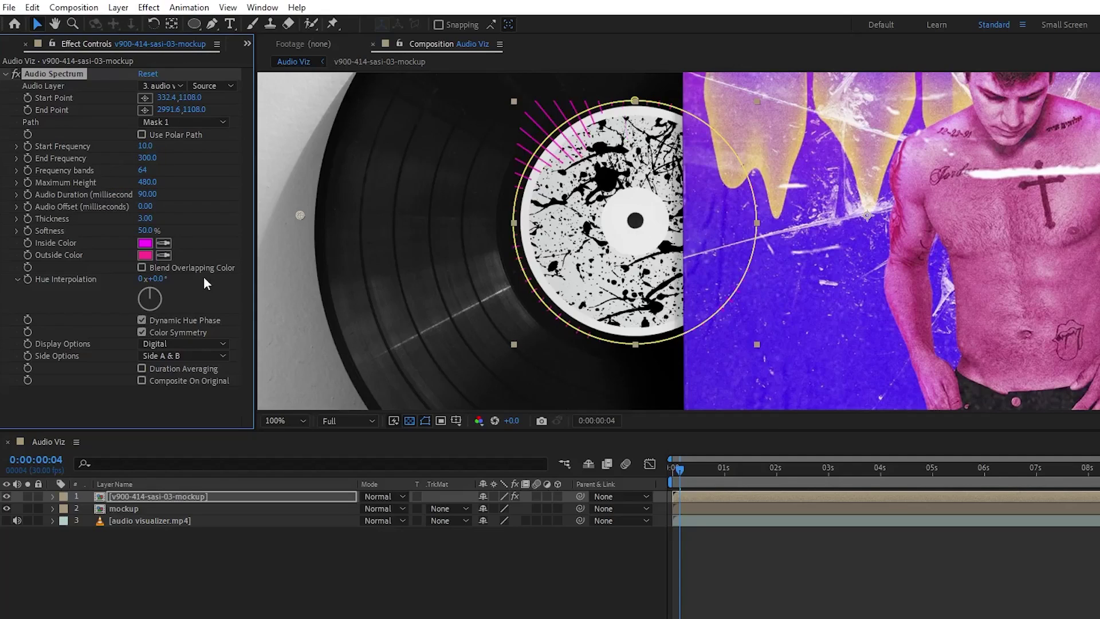
{"action": "left_click", "coordinate": [153, 159]}
{"action": "type", "text": "1000"}
{"action": "key", "text": "Return"}
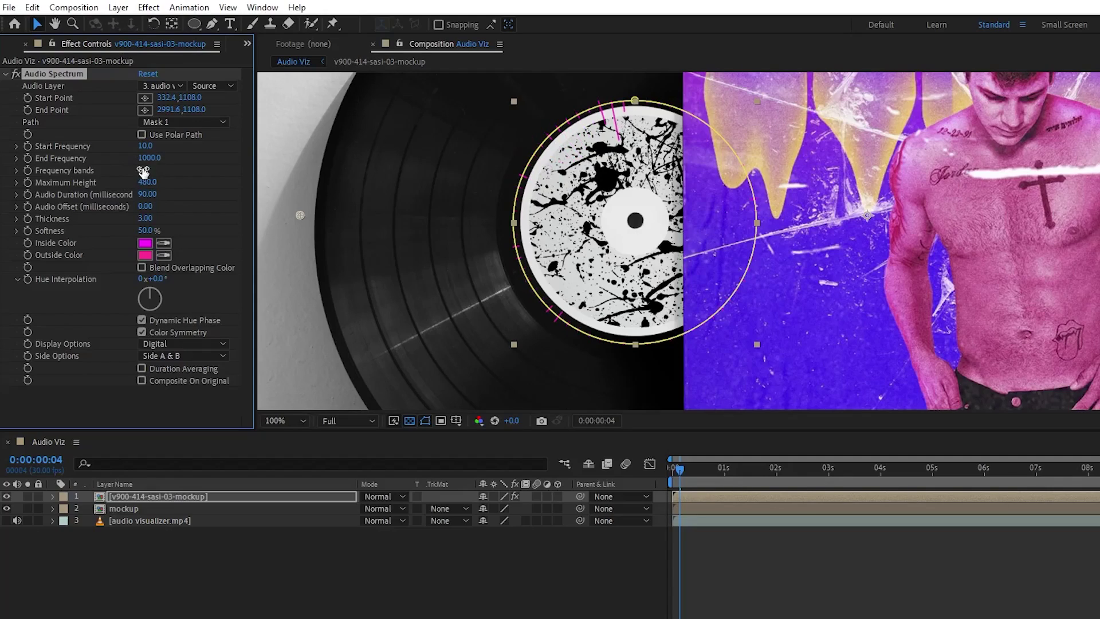
Set 150 frequency bands and raise Thickness to about 9.30
{"action": "type", "text": "100"}
{"action": "key", "text": "Return"}
{"action": "left_click", "coordinate": [156, 171]}
{"action": "type", "text": "150"}
{"action": "key", "text": "Return"}
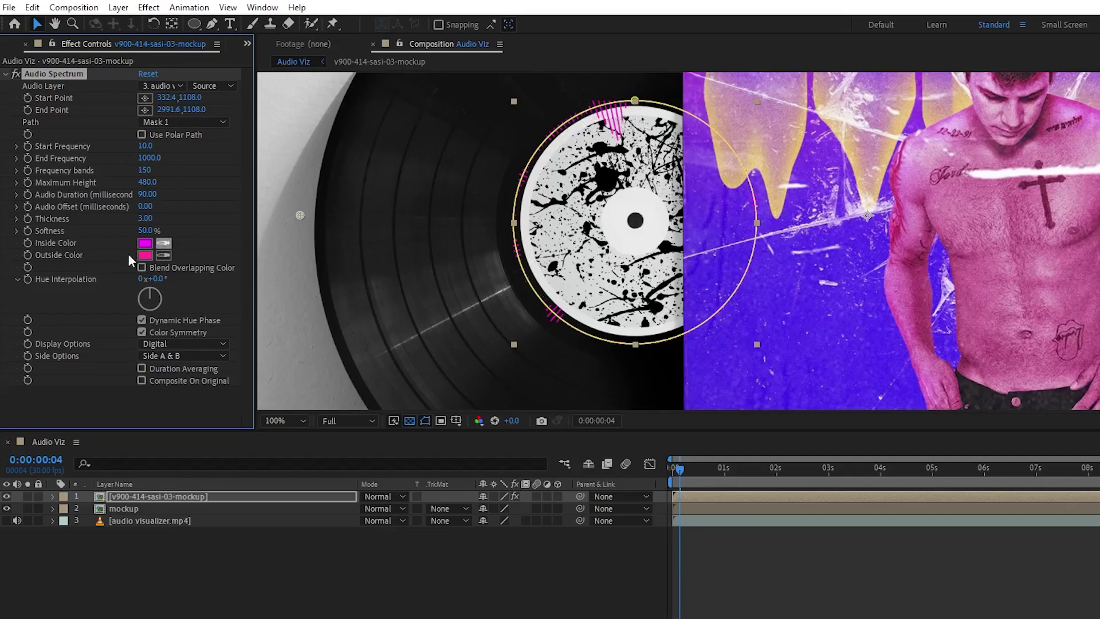
{"action": "left_click_drag", "start_coordinate": [146, 223], "coordinate": [170, 221]}
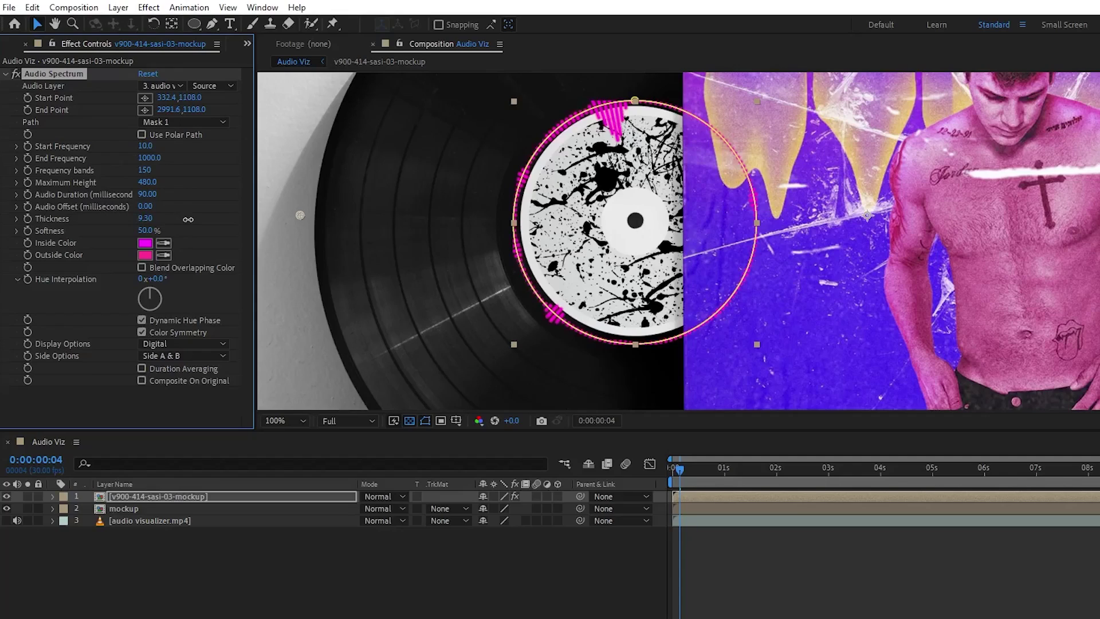
Set the spectrum Thickness to 10 and Softness to 0%
{"action": "left_click_drag", "start_coordinate": [193, 220], "coordinate": [193, 220]}
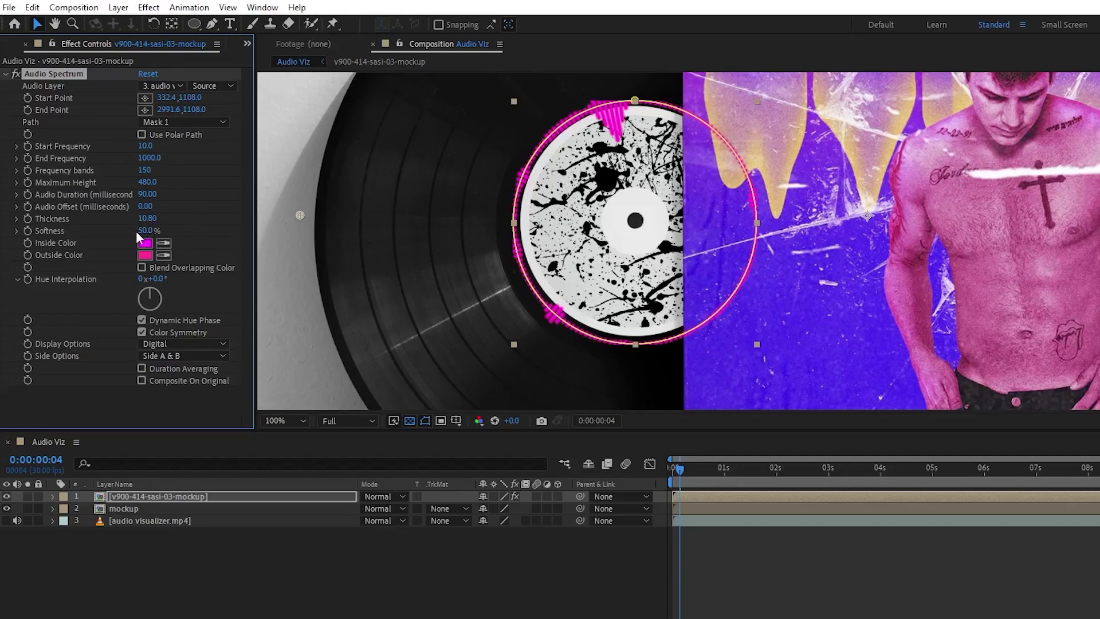
{"action": "left_click", "coordinate": [148, 219]}
{"action": "type", "text": "10"}
{"action": "key", "text": "Return"}
{"action": "left_click_drag", "start_coordinate": [145, 230], "coordinate": [1, 229]}
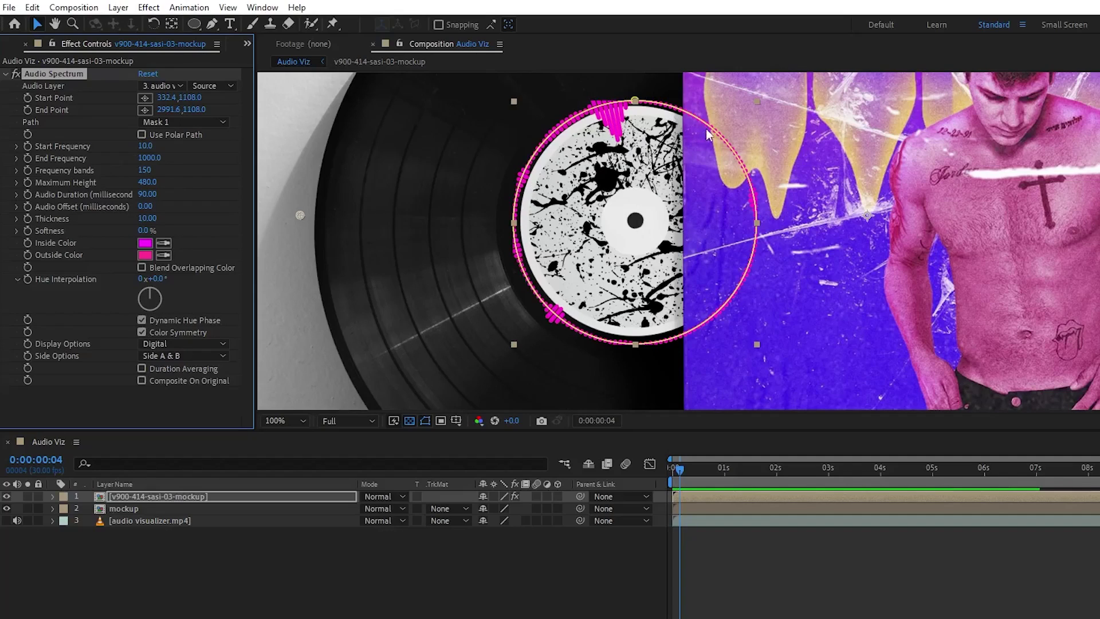
Hide the mask outline and set Side Options to Side B
{"action": "left_click", "coordinate": [425, 422]}
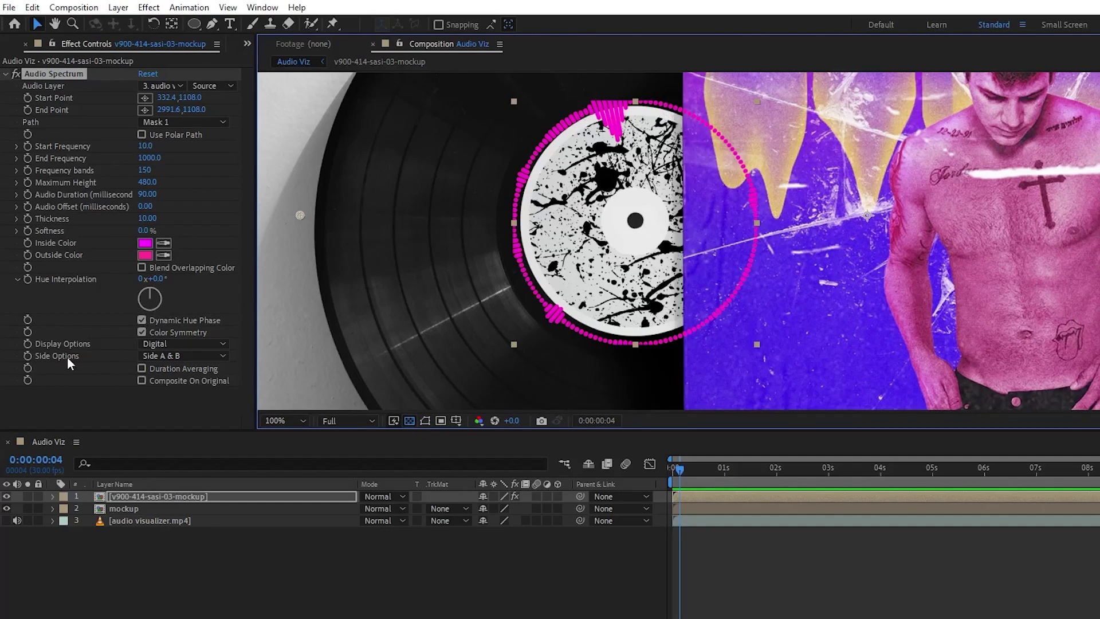
{"action": "left_click", "coordinate": [172, 358]}
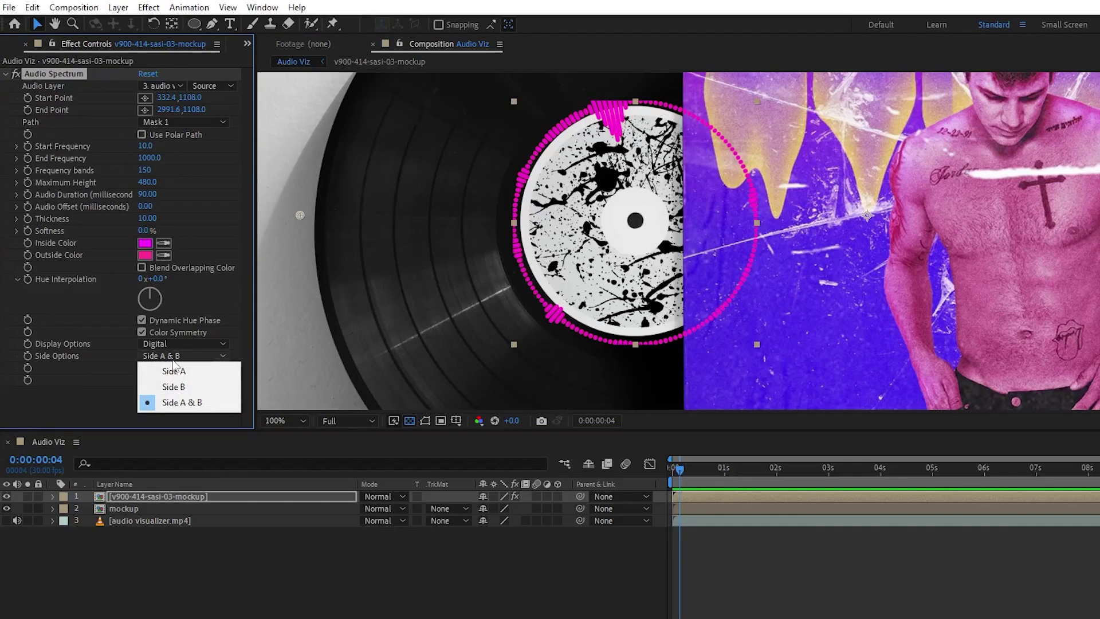
{"action": "left_click", "coordinate": [174, 387]}
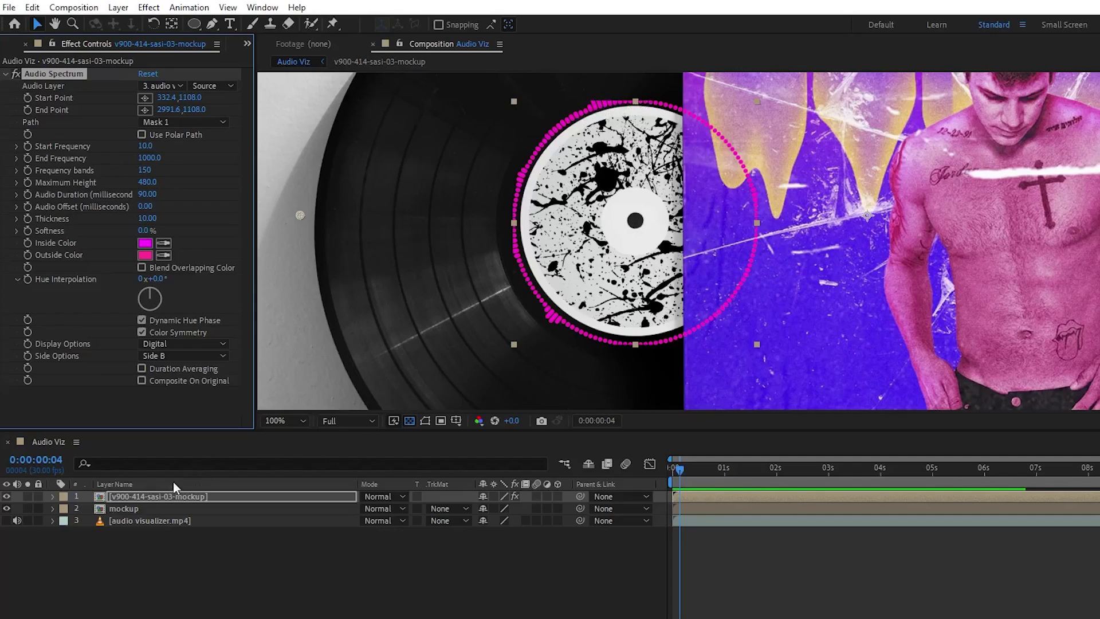
Expand Mask 1 on the mockup layer outward by 47 pixels
{"action": "left_click", "coordinate": [51, 494]}
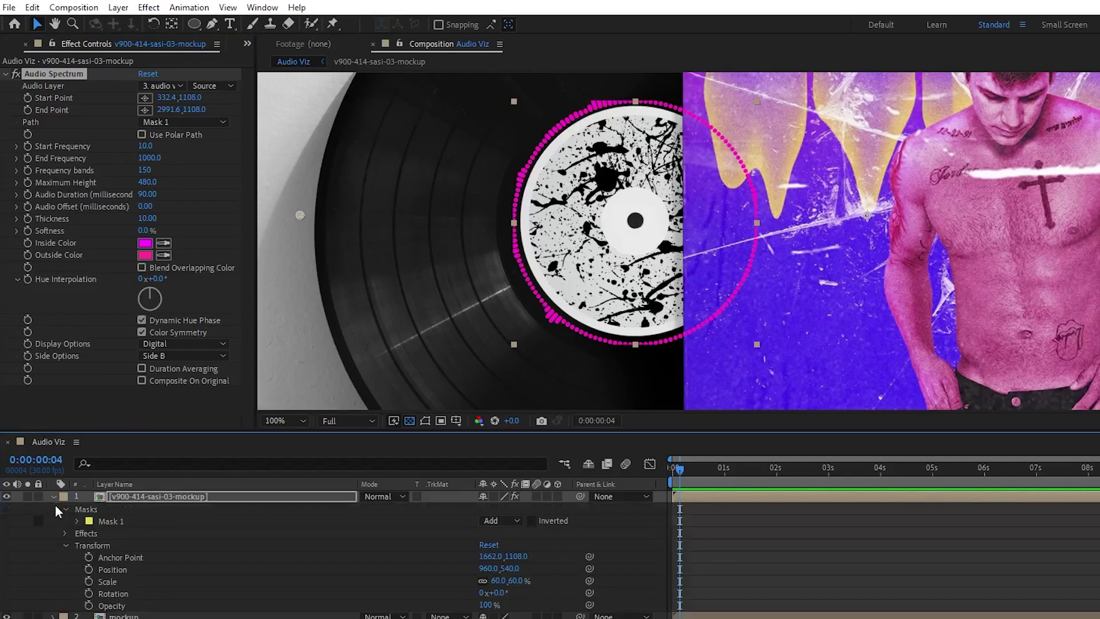
{"action": "left_click", "coordinate": [78, 521]}
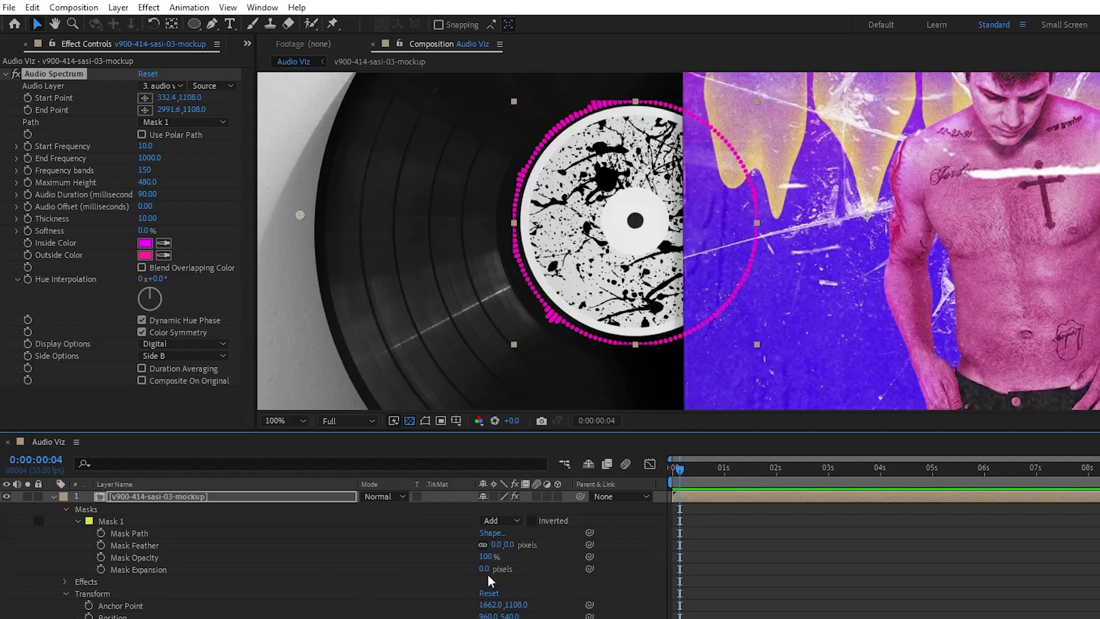
{"action": "left_click_drag", "start_coordinate": [482, 572], "coordinate": [512, 566]}
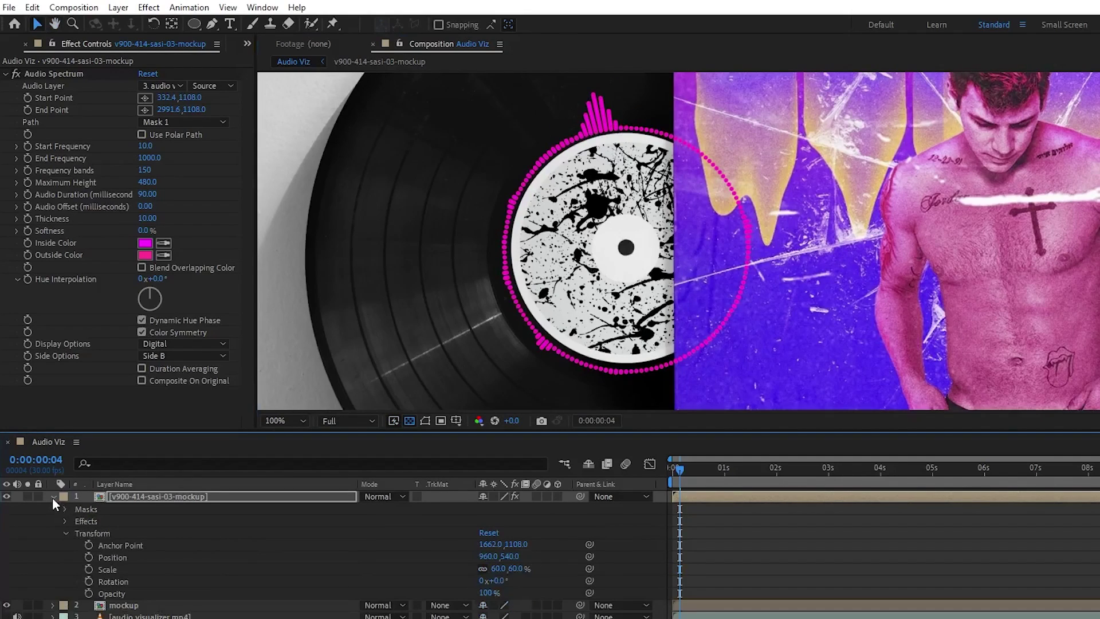
{"action": "left_click", "coordinate": [53, 496]}
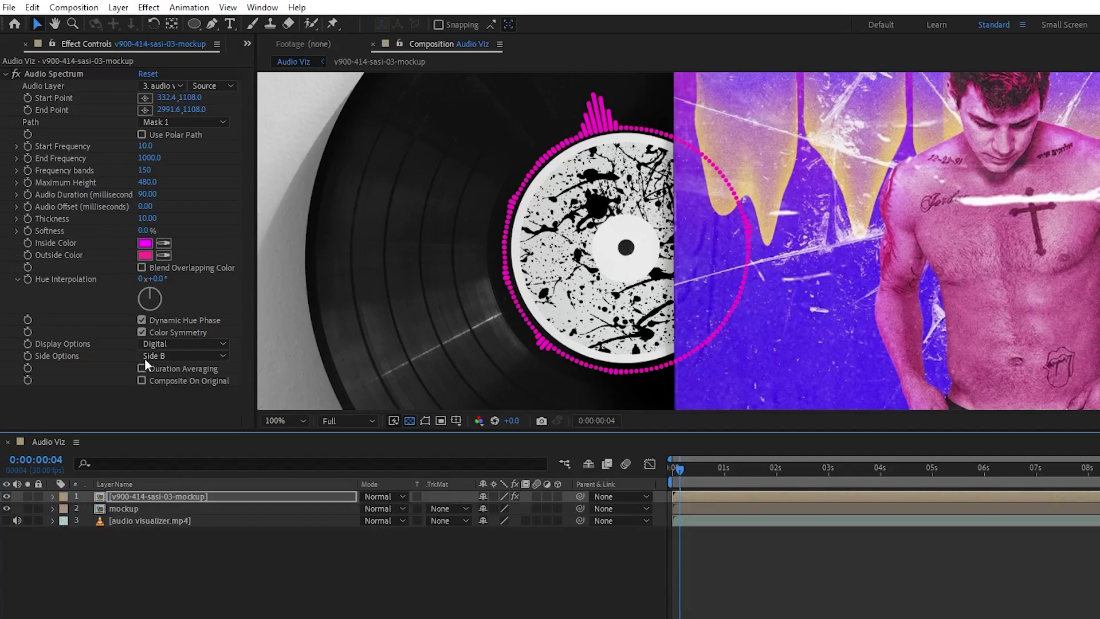
Set Start Frequency to 50 and scrub near the start to check the bars
{"action": "left_click_drag", "start_coordinate": [145, 148], "coordinate": [137, 160]}
{"action": "left_click", "coordinate": [139, 159]}
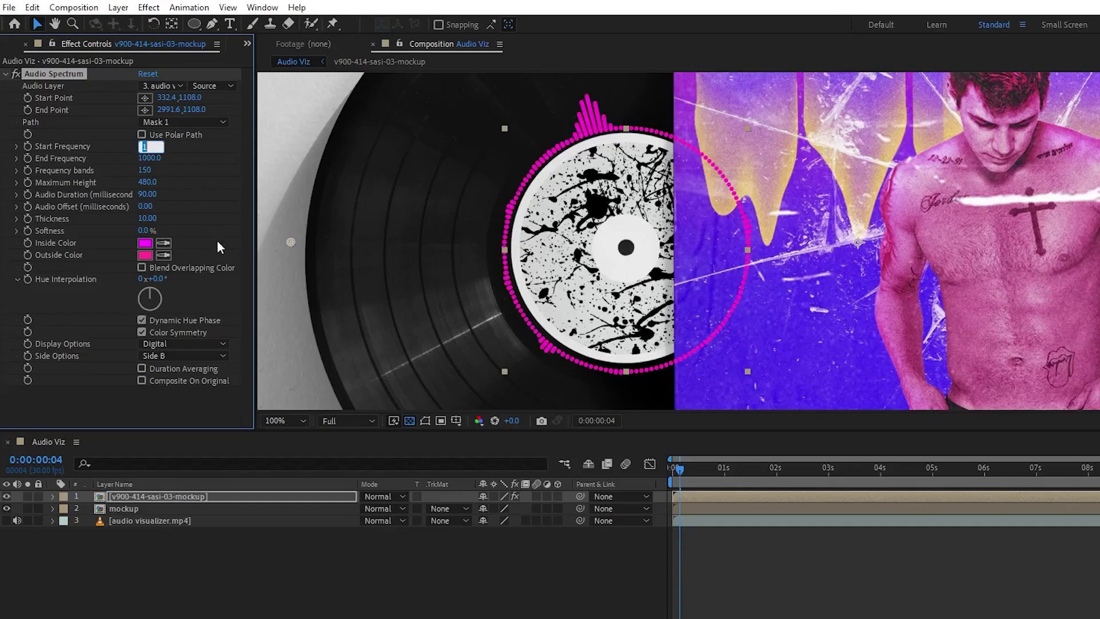
{"action": "type", "text": "20"}
{"action": "key", "text": "Return"}
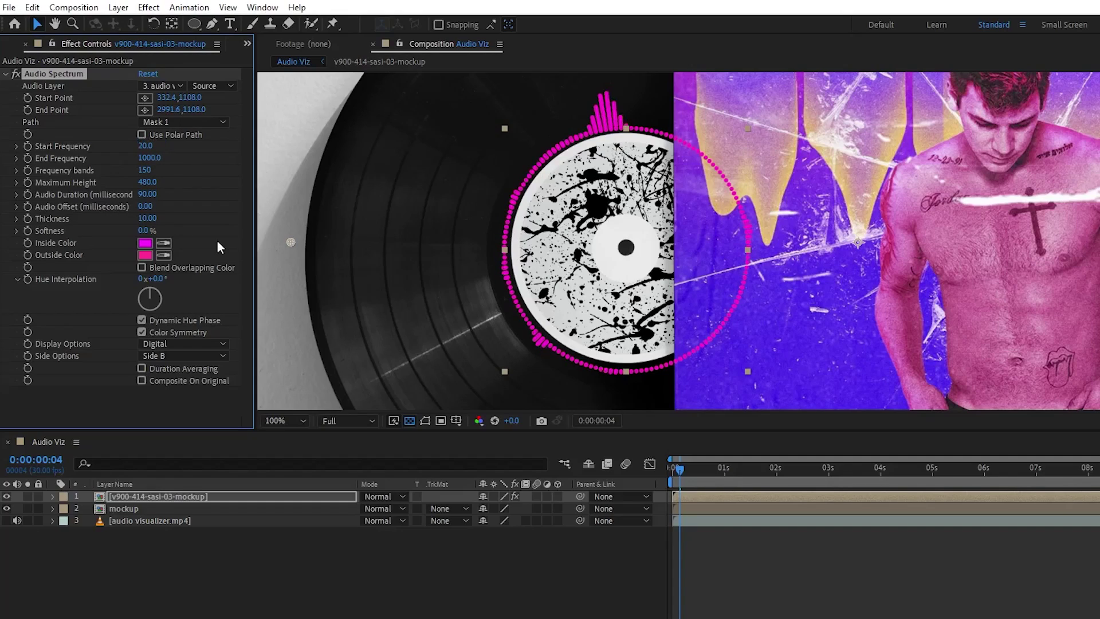
{"action": "left_click", "coordinate": [145, 146]}
{"action": "type", "text": "50"}
{"action": "key", "text": "Return"}
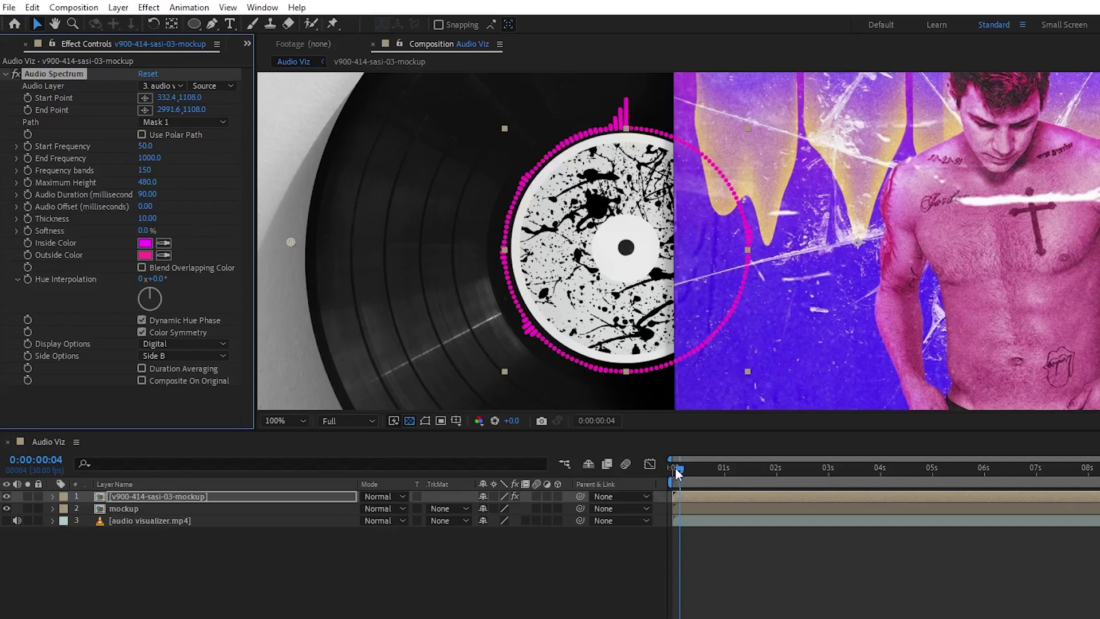
{"action": "mouse_move", "coordinate": [677, 470]}
{"action": "left_mouse_down"}
{"action": "mouse_move", "coordinate": [685, 475]}
{"action": "mouse_move", "coordinate": [672, 473]}
{"action": "left_mouse_up"}
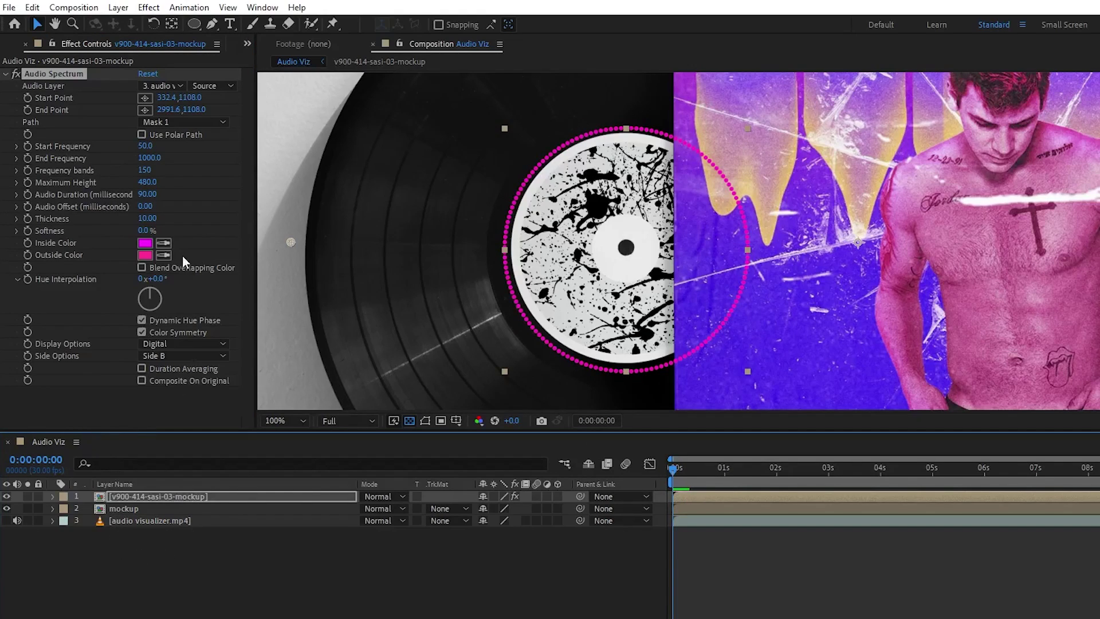
Set the Inside Color to purple and raise Hue Interpolation to about 0x+347°
{"action": "left_click", "coordinate": [144, 243]}
{"action": "left_click_drag", "start_coordinate": [236, 296], "coordinate": [230, 270]}
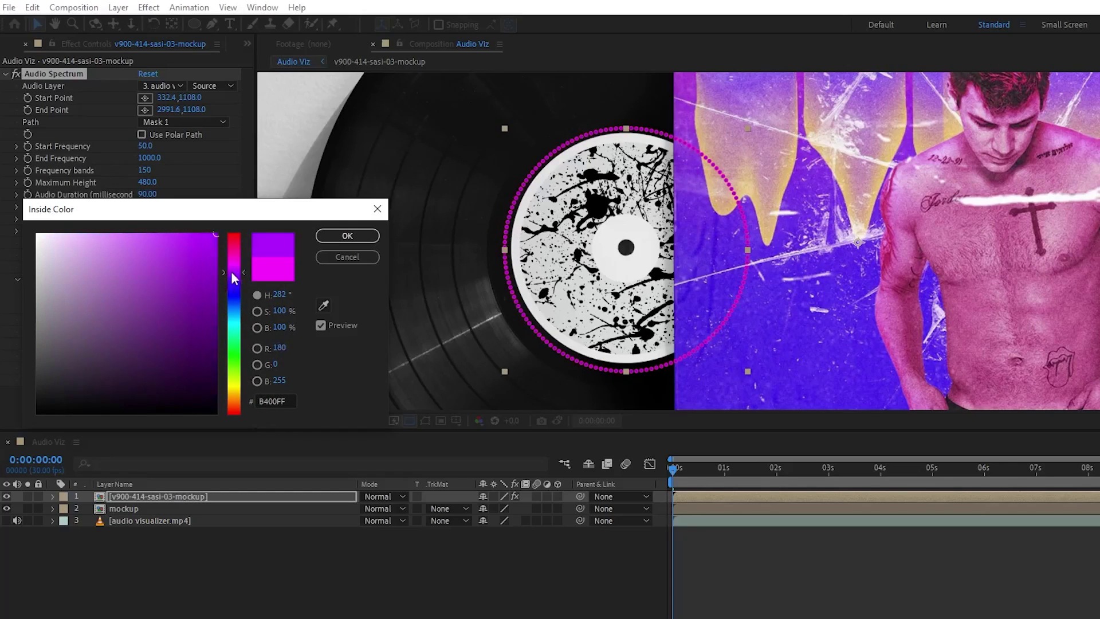
{"action": "left_click", "coordinate": [343, 239]}
{"action": "key", "text": "space"}
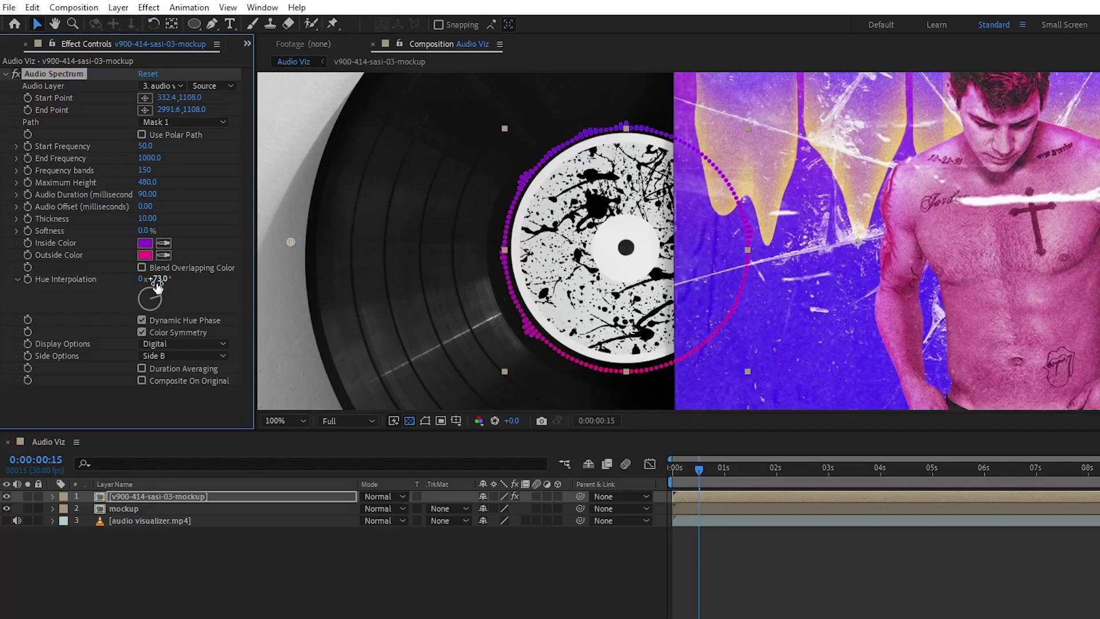
{"action": "left_click_drag", "start_coordinate": [157, 286], "coordinate": [319, 260]}
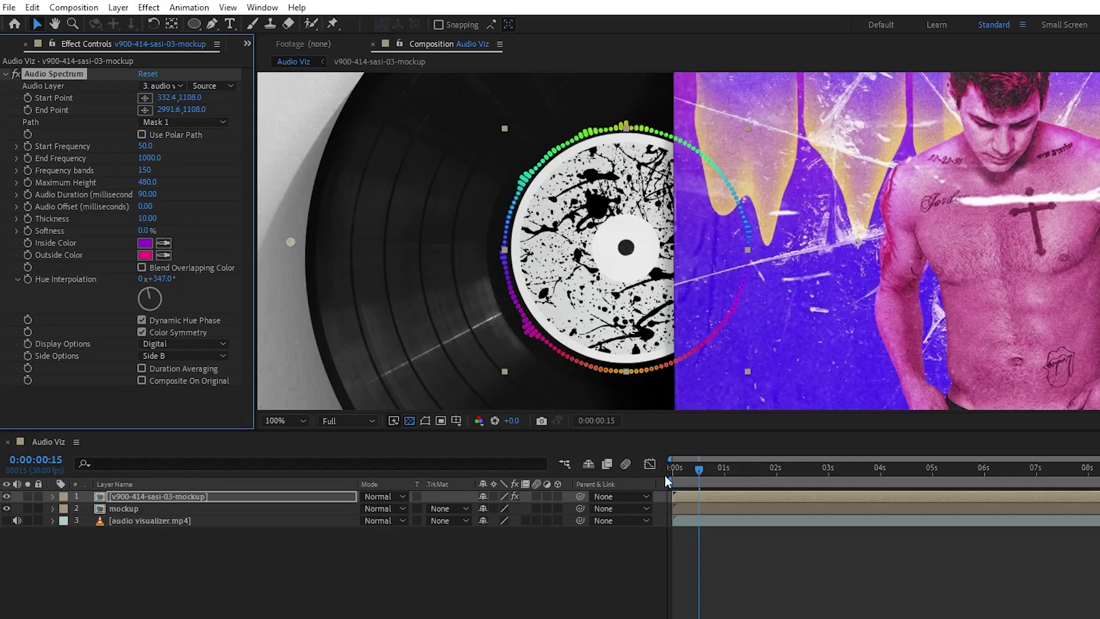
{"action": "left_click_drag", "start_coordinate": [670, 467], "coordinate": [923, 466]}
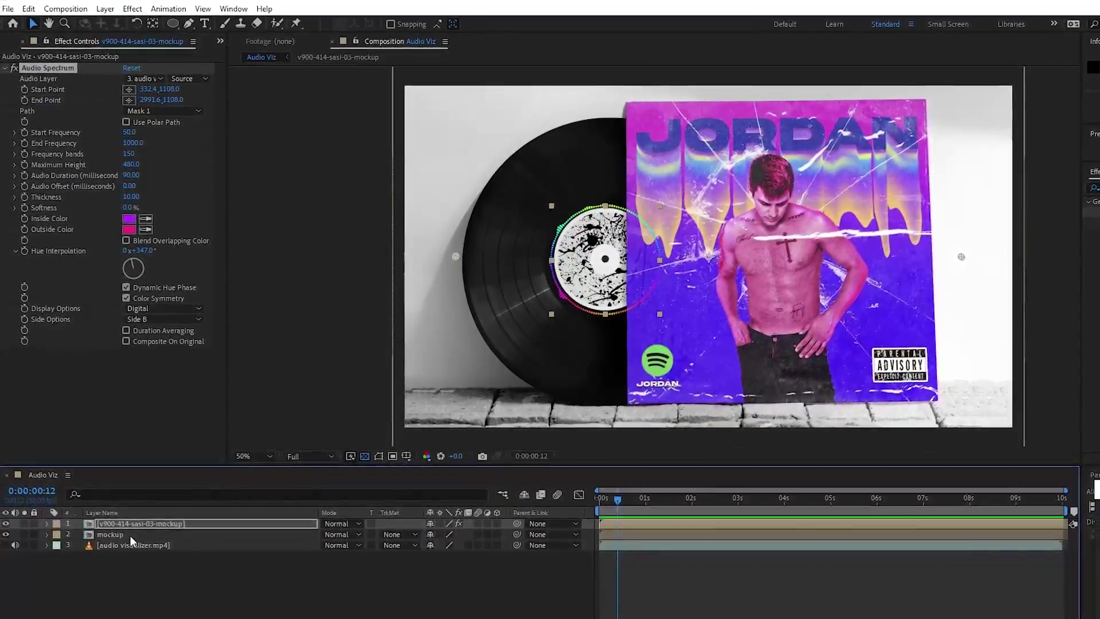
Duplicate the mockup, move the copy to the top, and draw a rectangle mask over the cover
{"action": "left_click", "coordinate": [125, 545]}
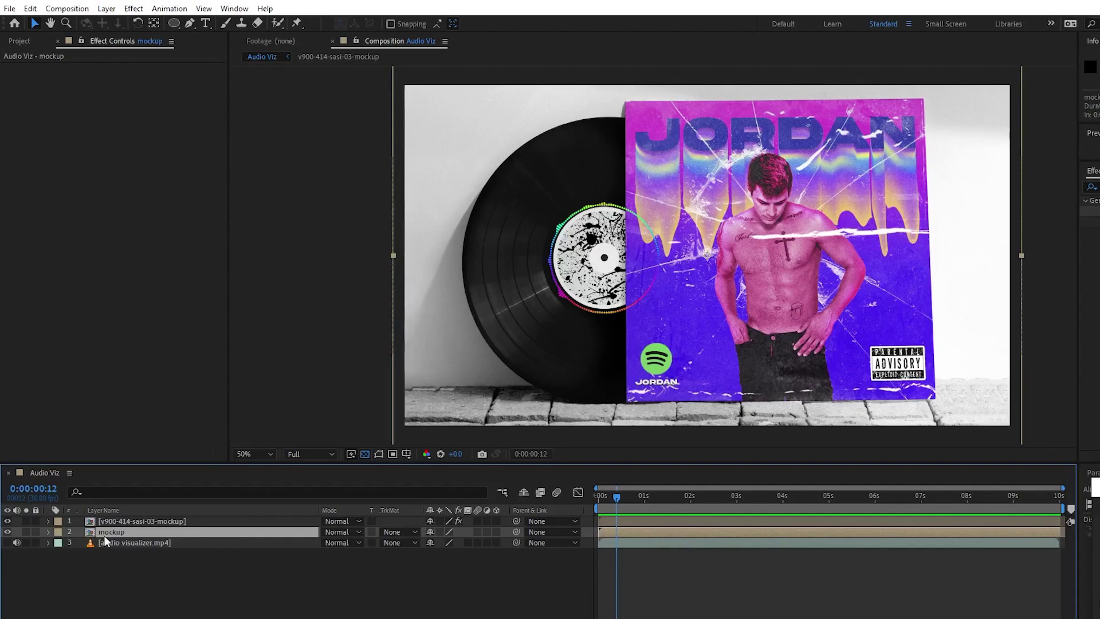
{"action": "key", "text": "ctrl+d"}
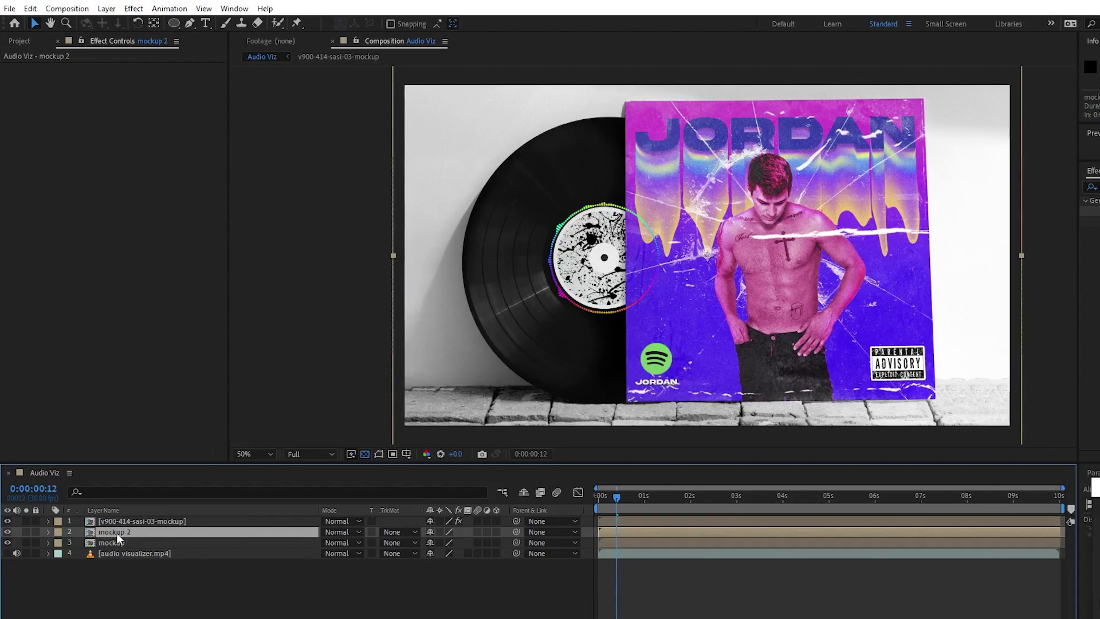
{"action": "left_click_drag", "start_coordinate": [116, 531], "coordinate": [116, 521]}
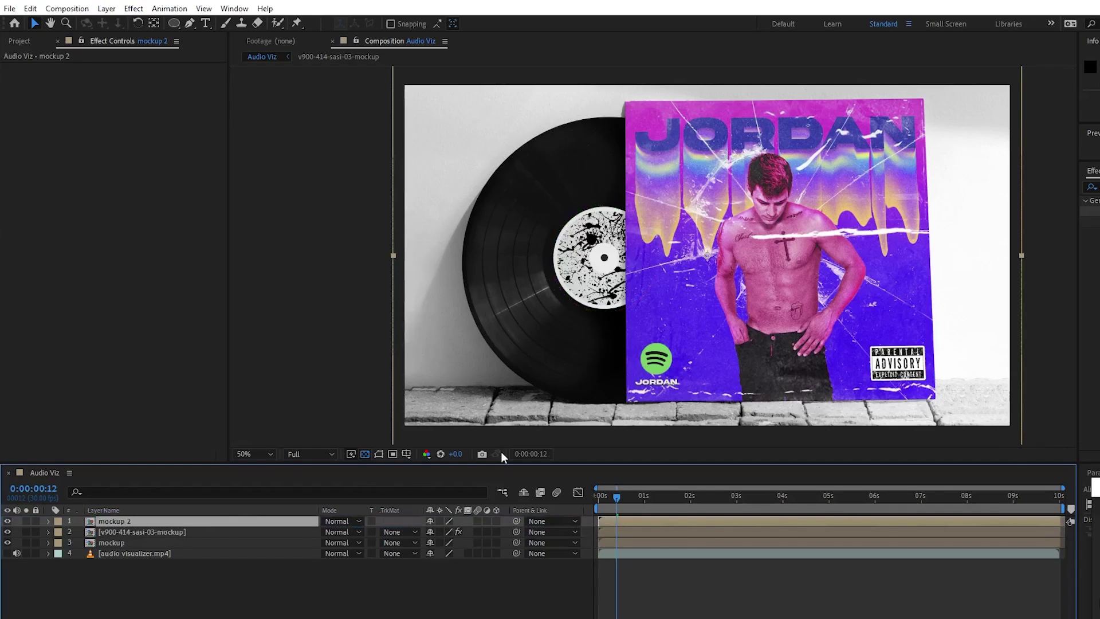
{"action": "left_click_drag", "start_coordinate": [173, 23], "coordinate": [232, 34]}
{"action": "mouse_move", "coordinate": [623, 102]}
{"action": "left_mouse_down"}
{"action": "mouse_move", "coordinate": [762, 235]}
{"action": "mouse_move", "coordinate": [764, 399]}
{"action": "left_mouse_up"}
Fit the mask edges to the JORDAN cover and feather it to about 79 pixels
{"action": "key", "text": "v"}
{"action": "left_click", "coordinate": [19, 40]}
{"action": "left_click", "coordinate": [70, 542]}
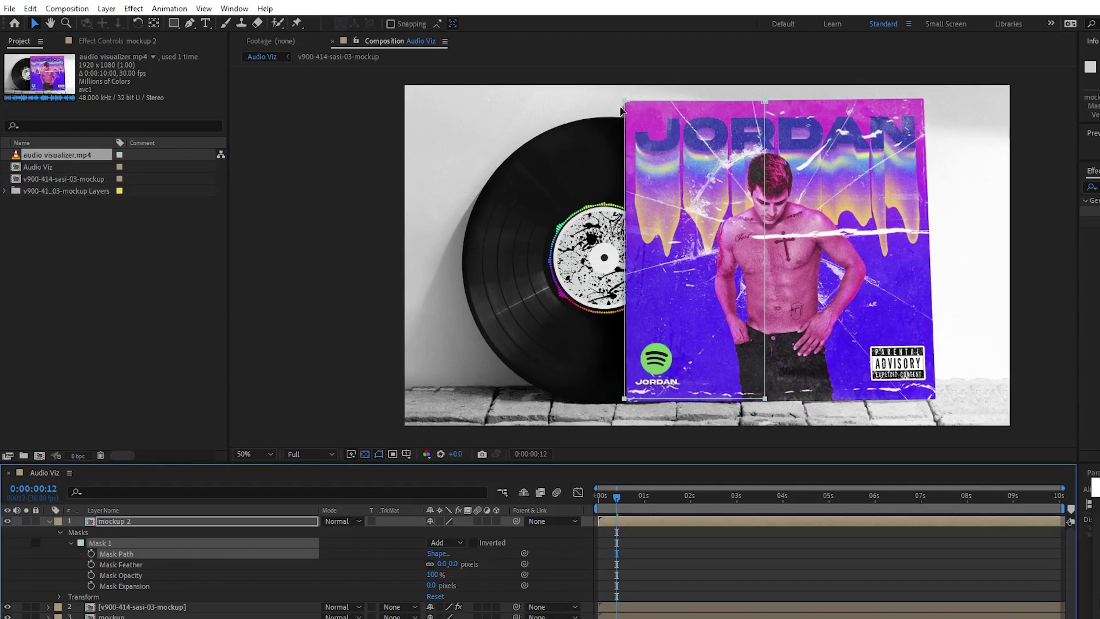
{"action": "left_click_drag", "start_coordinate": [624, 105], "coordinate": [625, 199]}
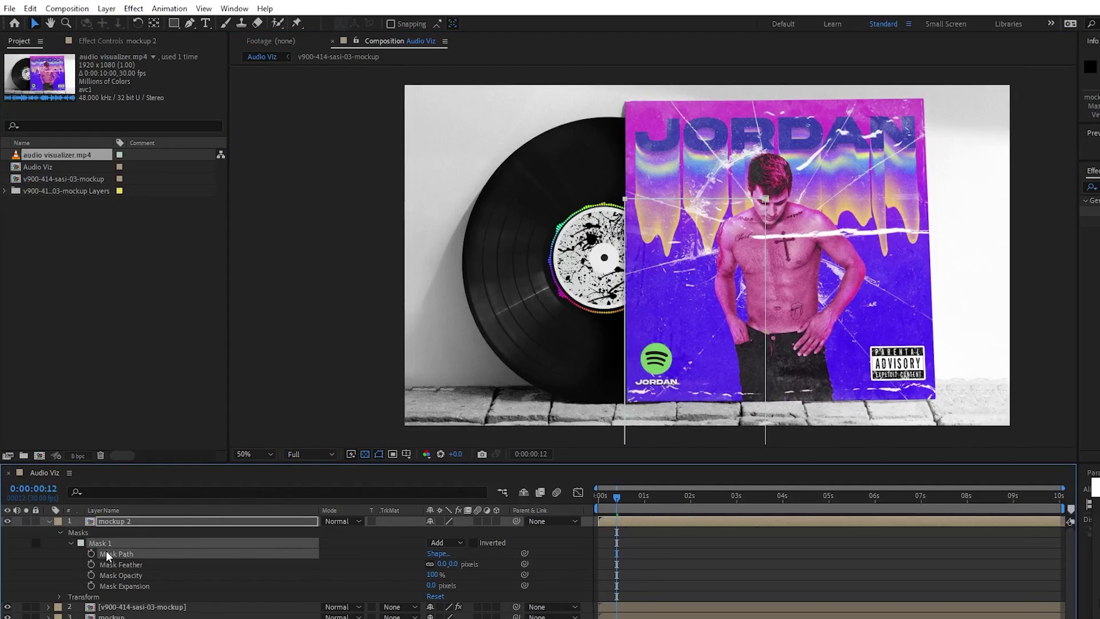
{"action": "left_click_drag", "start_coordinate": [624, 321], "coordinate": [622, 316]}
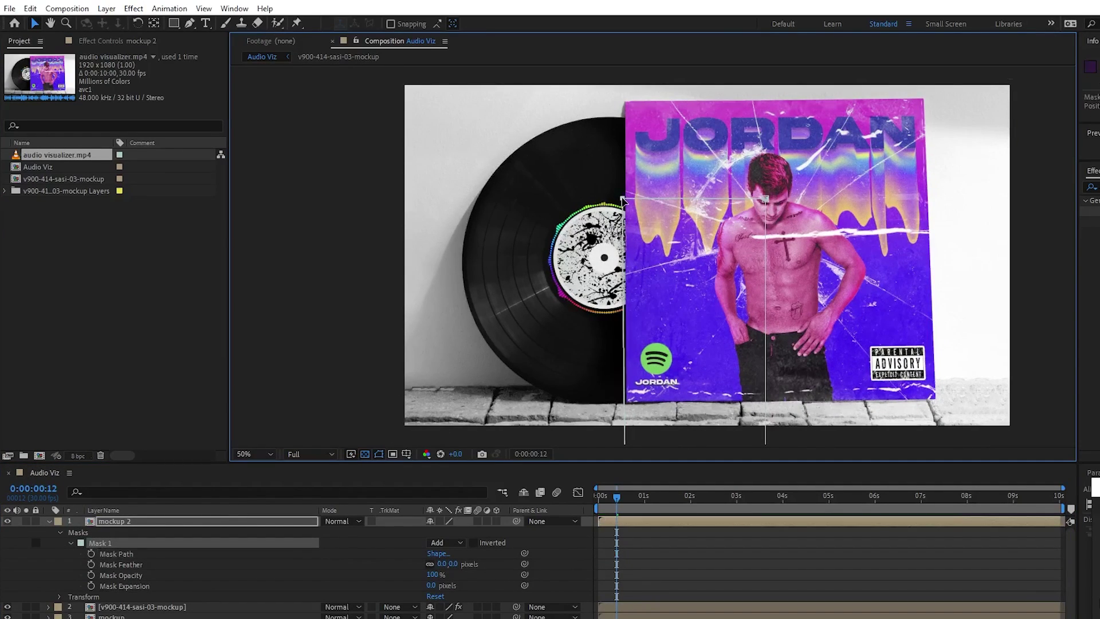
{"action": "scroll", "coordinate": [641, 323], "scroll_direction": "down", "scroll_amount": 2}
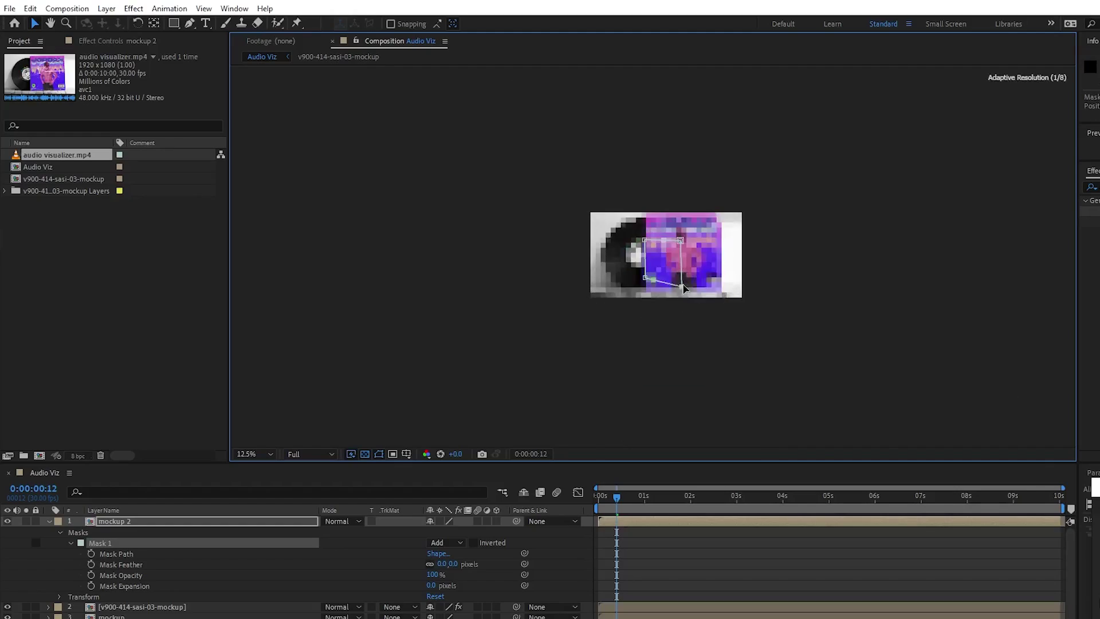
{"action": "scroll", "coordinate": [584, 132], "scroll_direction": "up", "scroll_amount": 3}
{"action": "scroll", "coordinate": [583, 132], "scroll_direction": "down", "scroll_amount": 2}
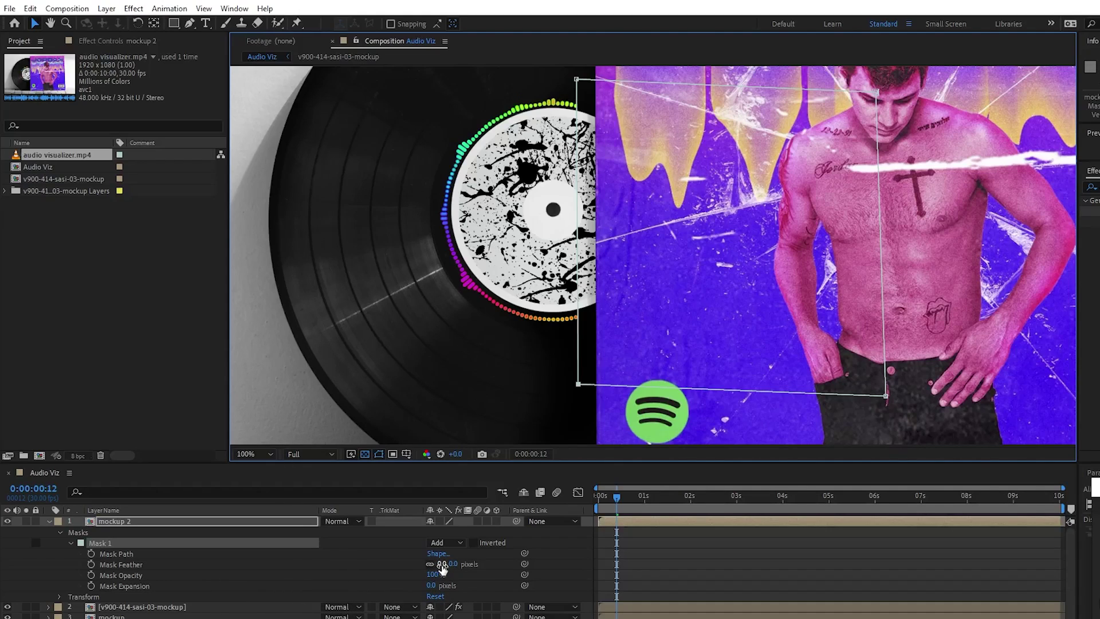
{"action": "left_click_drag", "start_coordinate": [442, 567], "coordinate": [485, 563]}
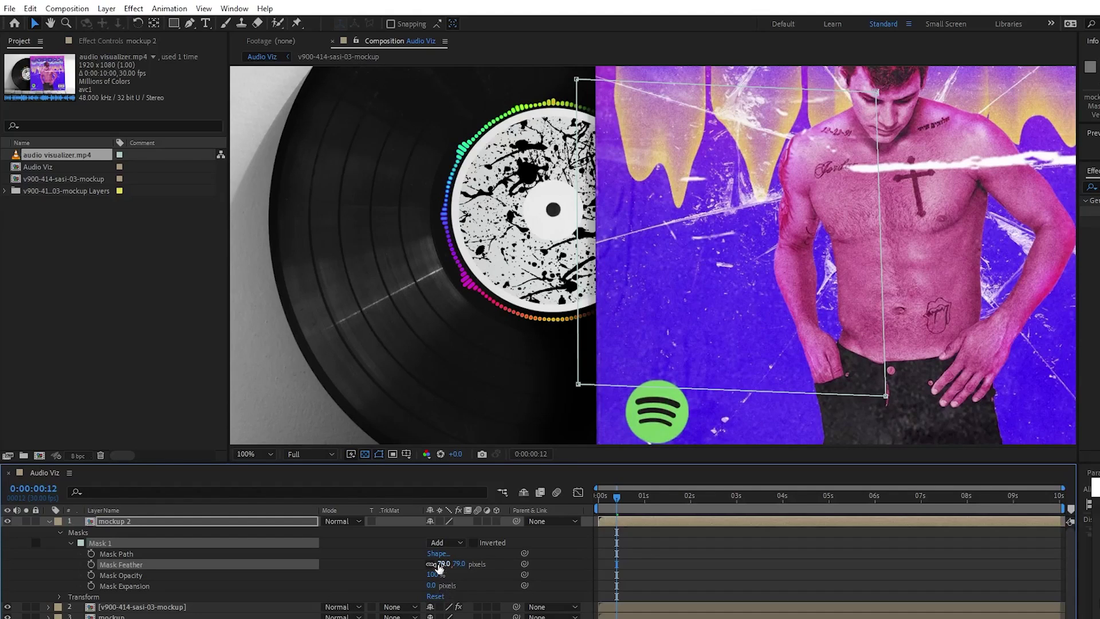
Collapse mockup 2, fit the composition in the viewer at full resolution, and play the preview
{"action": "left_click", "coordinate": [59, 532]}
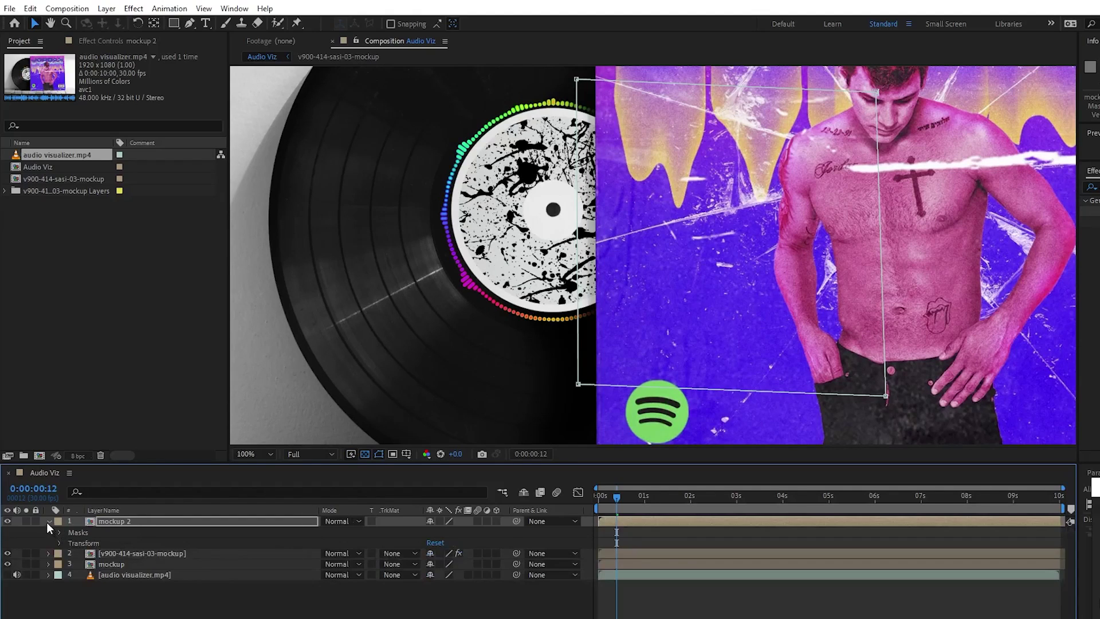
{"action": "left_click", "coordinate": [49, 520]}
{"action": "left_click", "coordinate": [316, 457]}
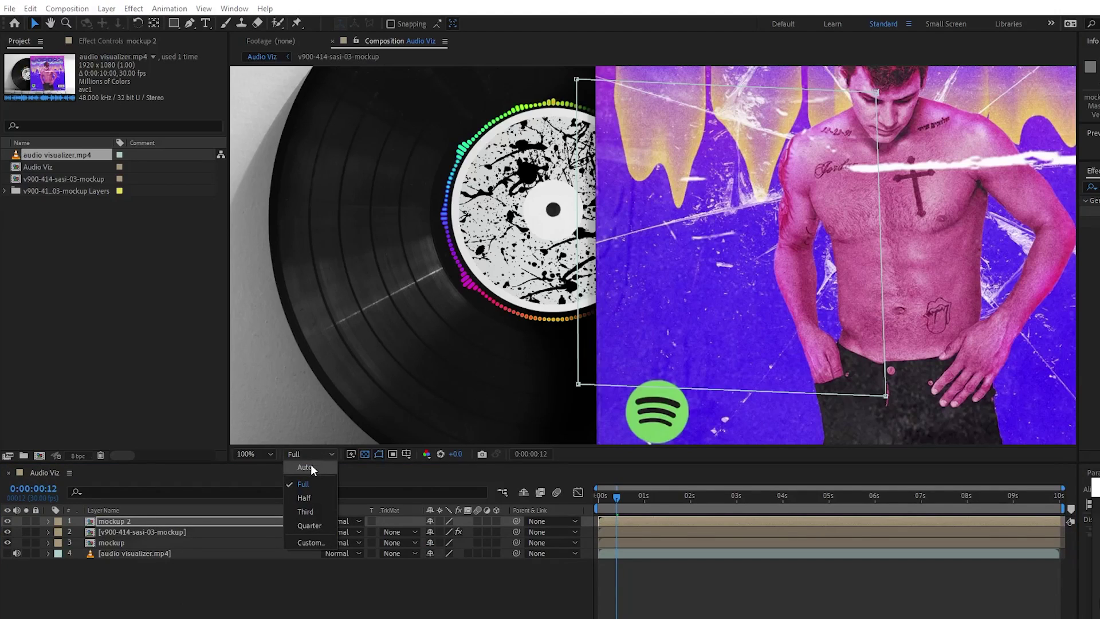
{"action": "left_click", "coordinate": [310, 454]}
{"action": "left_click", "coordinate": [263, 455]}
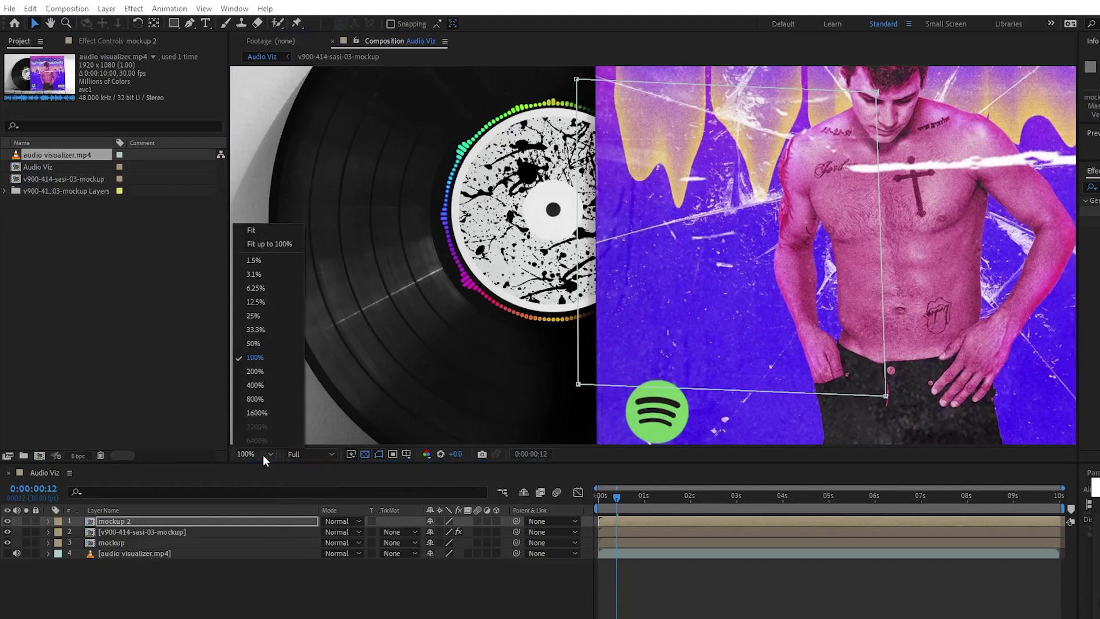
{"action": "left_click", "coordinate": [264, 231]}
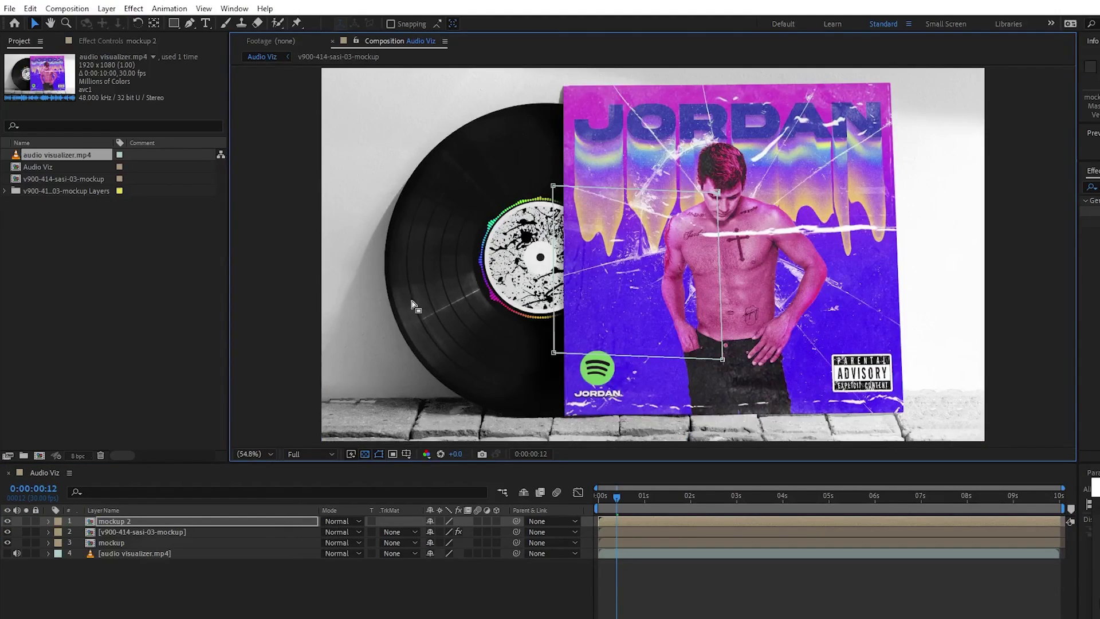
{"action": "left_click", "coordinate": [147, 568]}
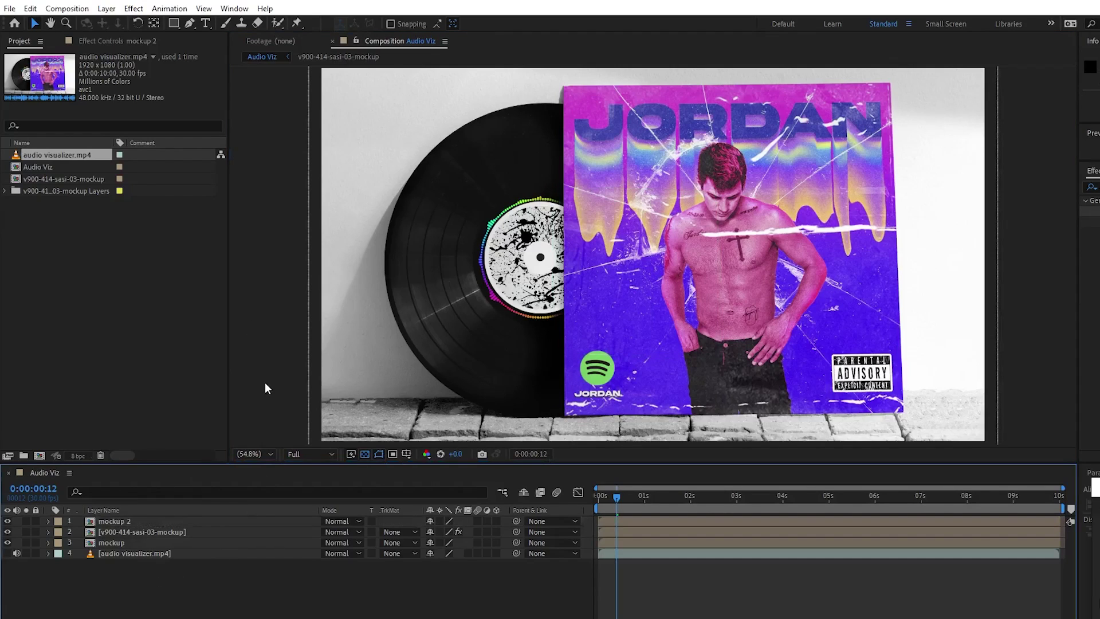
{"action": "key", "text": "space"}
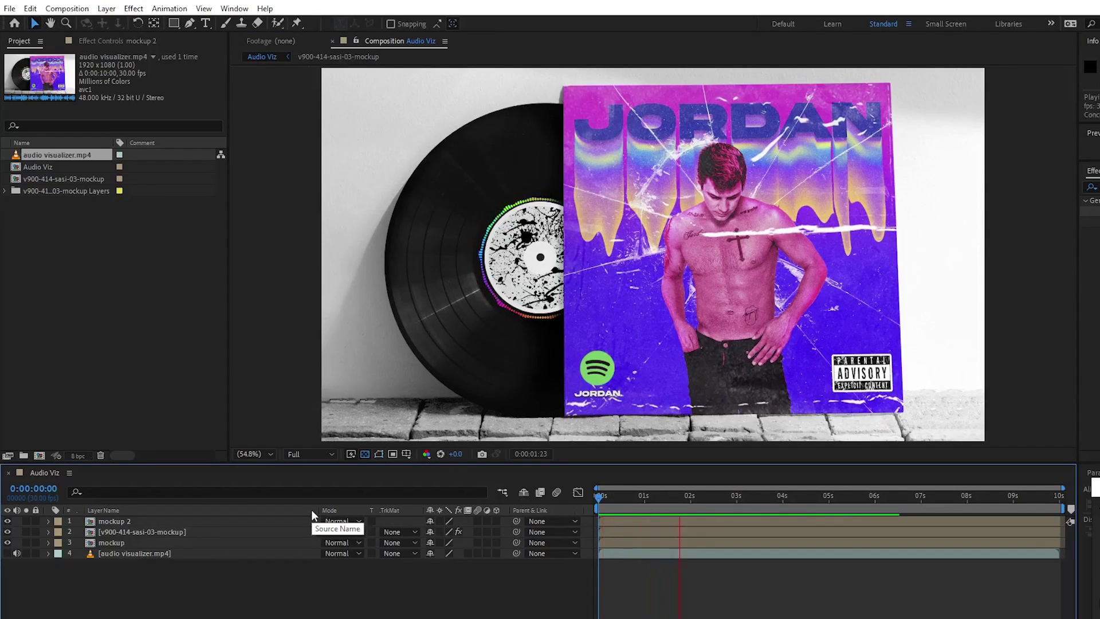